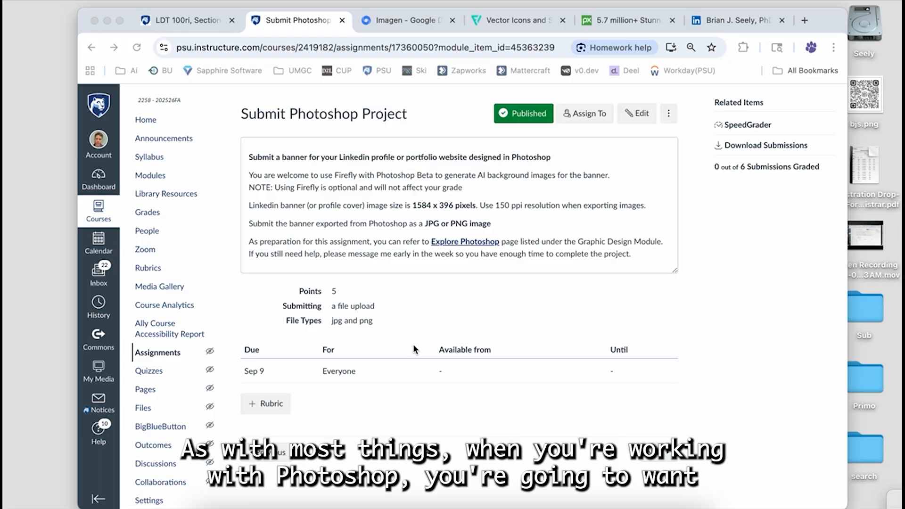
- Switch to Photoshop and create a 1584 x 396 pixel document at 150 pixels/inch with a white background
{"action": "mouse_move", "coordinate": [412, 205]}
{"action": "left_mouse_down"}
{"action": "mouse_move", "coordinate": [458, 204]}
{"action": "mouse_move", "coordinate": [419, 206]}
{"action": "mouse_move", "coordinate": [450, 205]}
{"action": "left_mouse_up"}
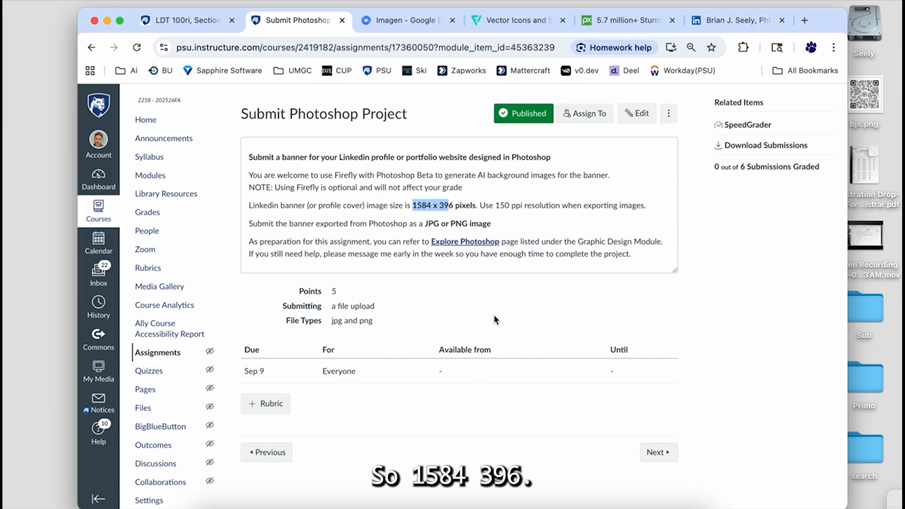
{"action": "left_click", "coordinate": [623, 506]}
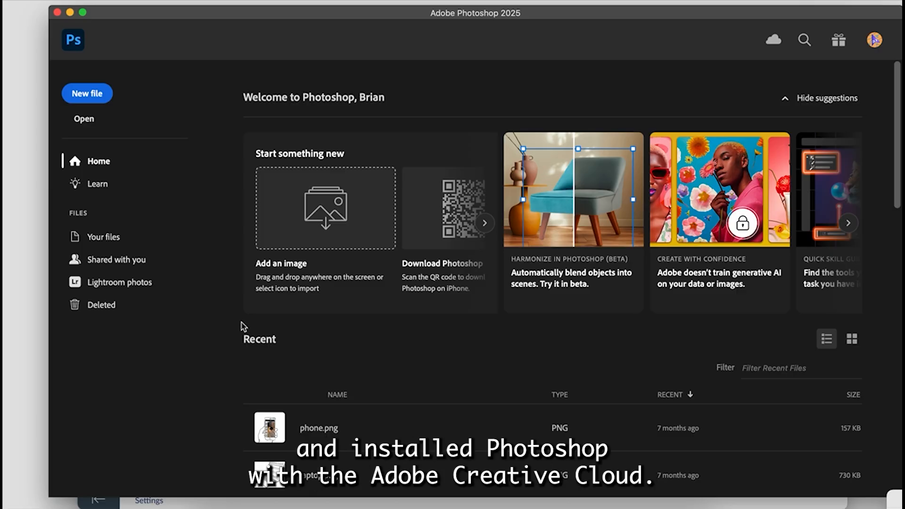
{"action": "left_click", "coordinate": [99, 101]}
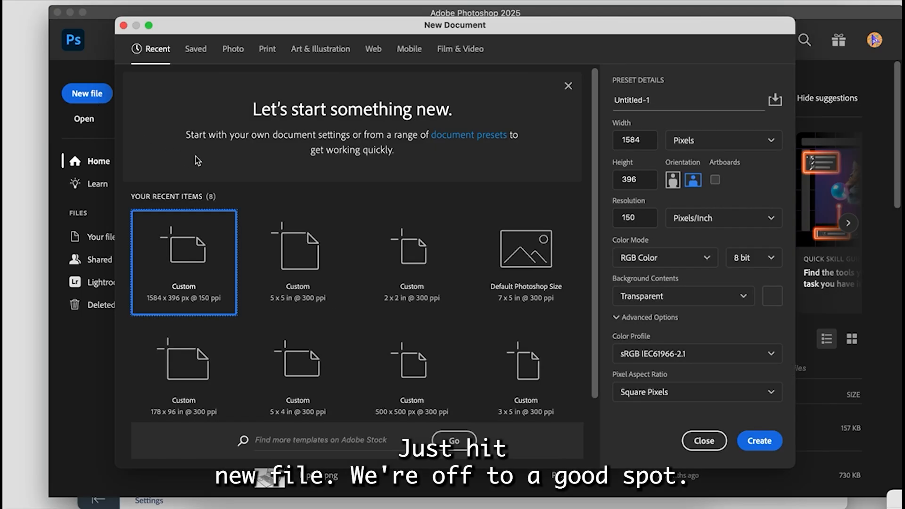
{"action": "left_click", "coordinate": [649, 140]}
{"action": "left_click", "coordinate": [619, 179]}
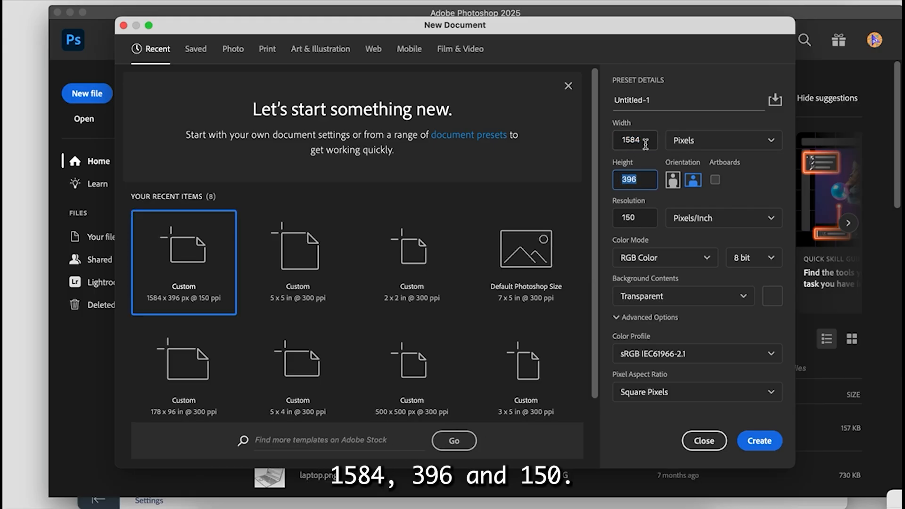
{"action": "left_click", "coordinate": [626, 217]}
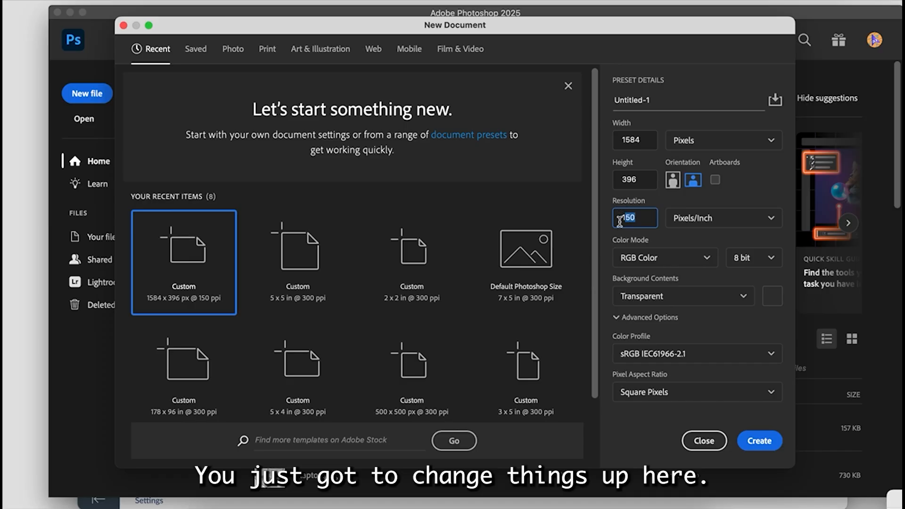
{"action": "left_click", "coordinate": [647, 298]}
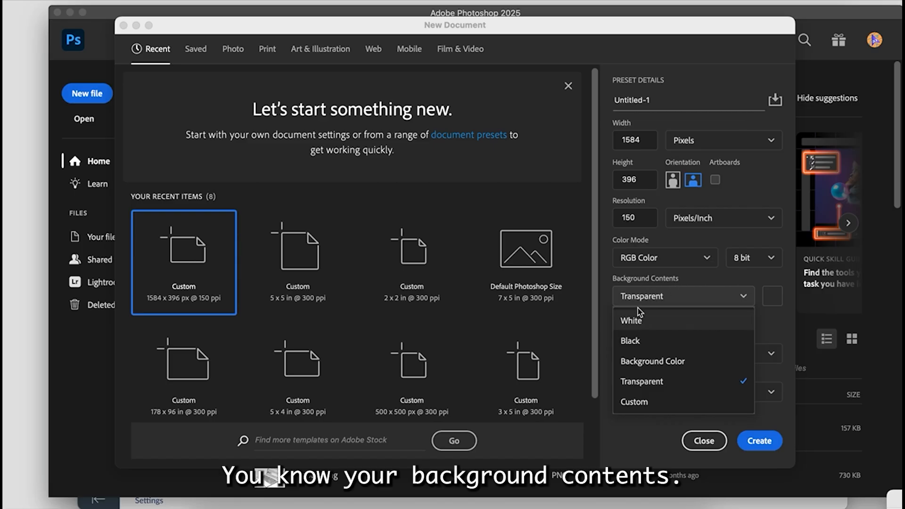
{"action": "left_click", "coordinate": [632, 320]}
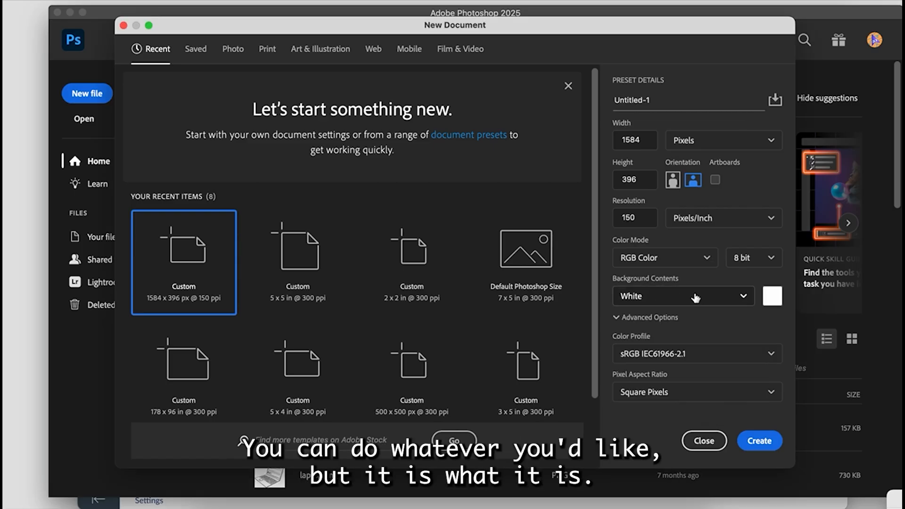
{"action": "left_click", "coordinate": [760, 441]}
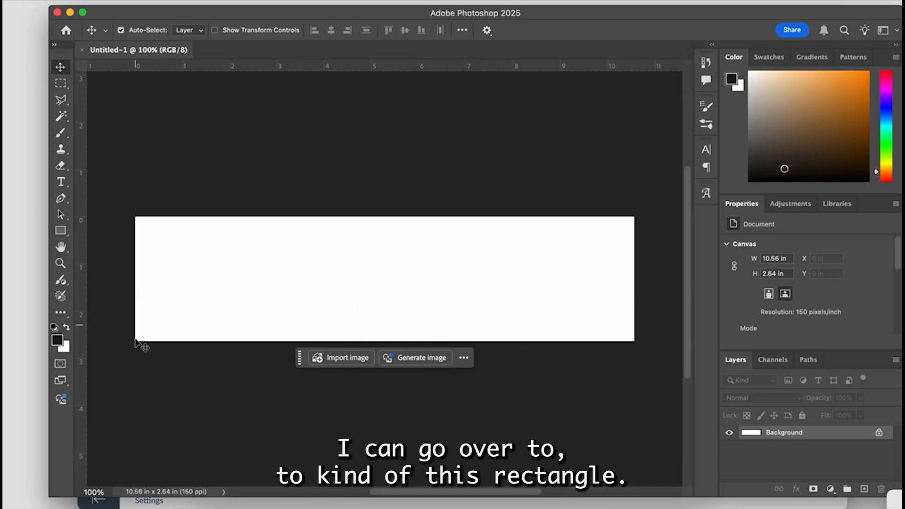
- Switch to the browser to examine the banner on the LinkedIn profile page, and return to the blank document in Photoshop
{"action": "left_click", "coordinate": [278, 503]}
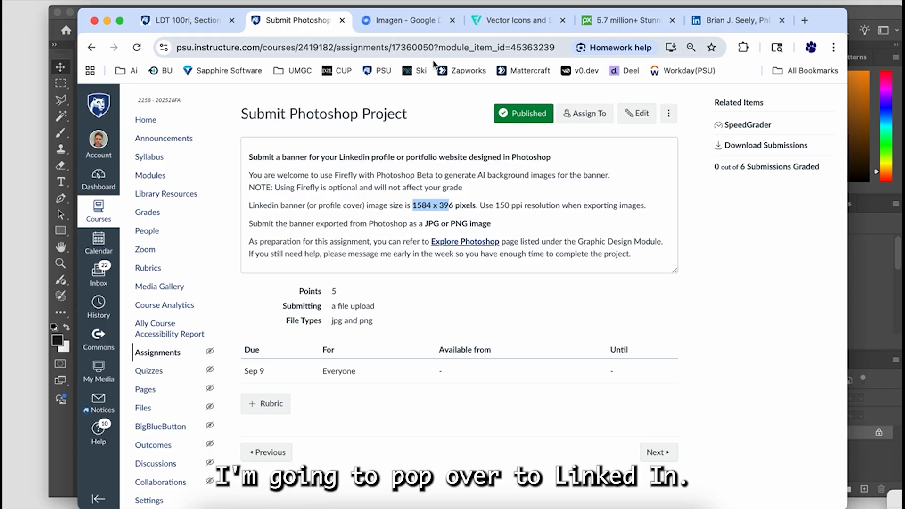
{"action": "left_click", "coordinate": [721, 19]}
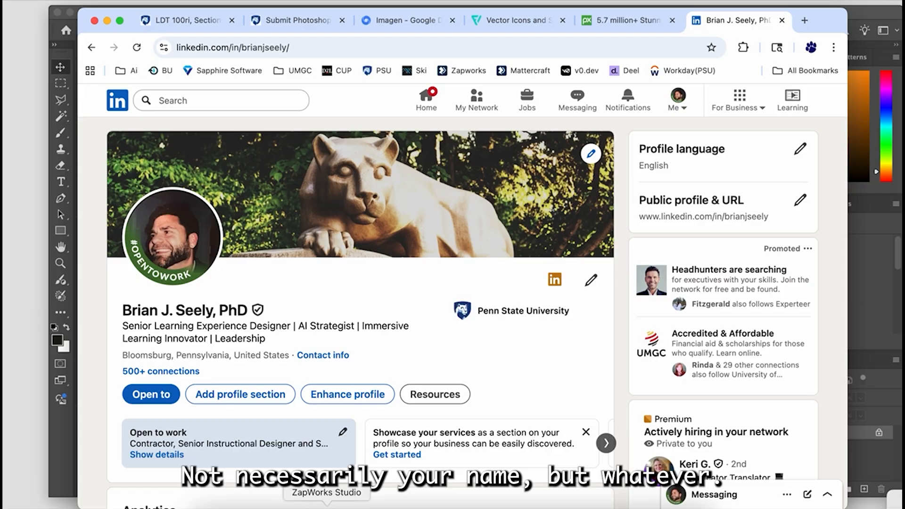
{"action": "left_click", "coordinate": [622, 505]}
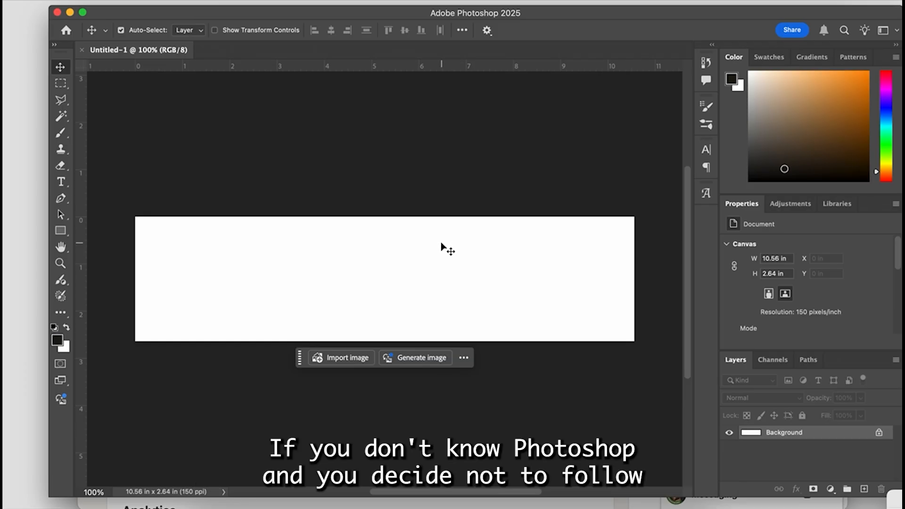
{"action": "left_click_drag", "start_coordinate": [392, 12], "coordinate": [378, 14]}
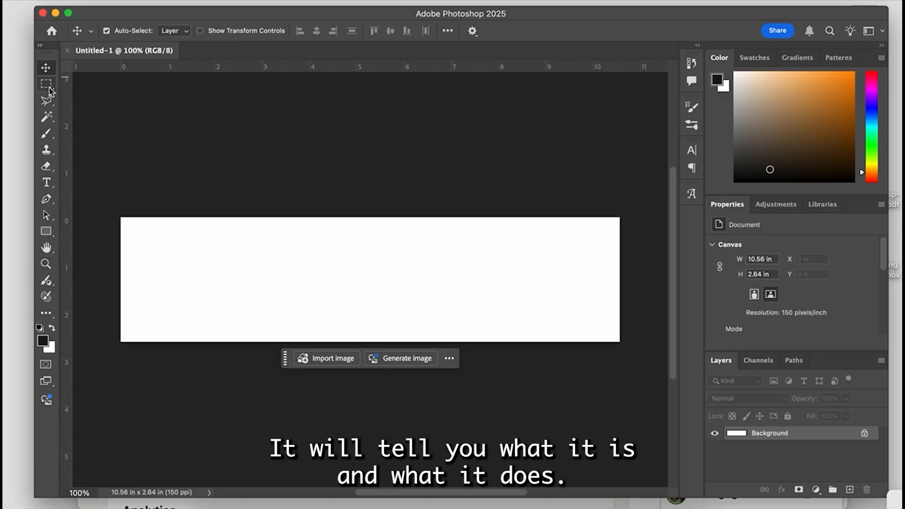
- Draw a full-height rectangle with the Rectangle tool from the canvas's left edge, about 891 x 396 px
{"action": "mouse_move", "coordinate": [50, 90]}
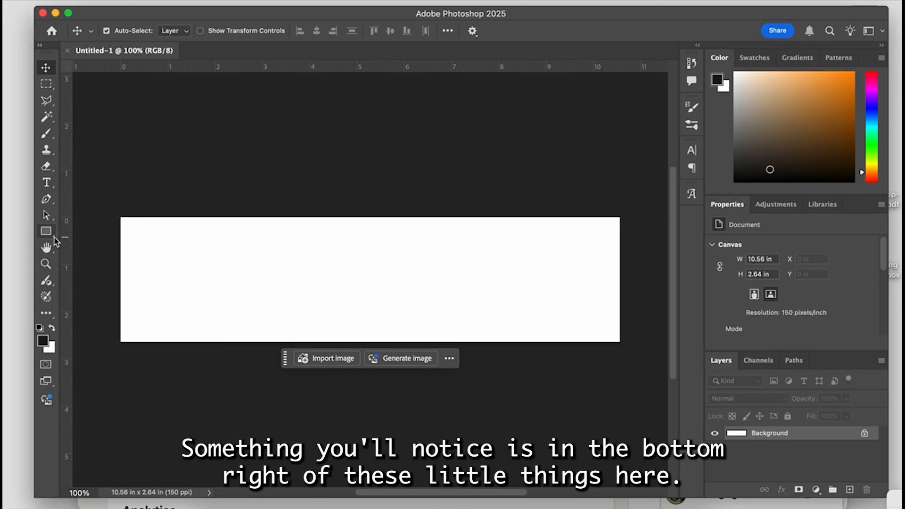
{"action": "left_click", "coordinate": [55, 241]}
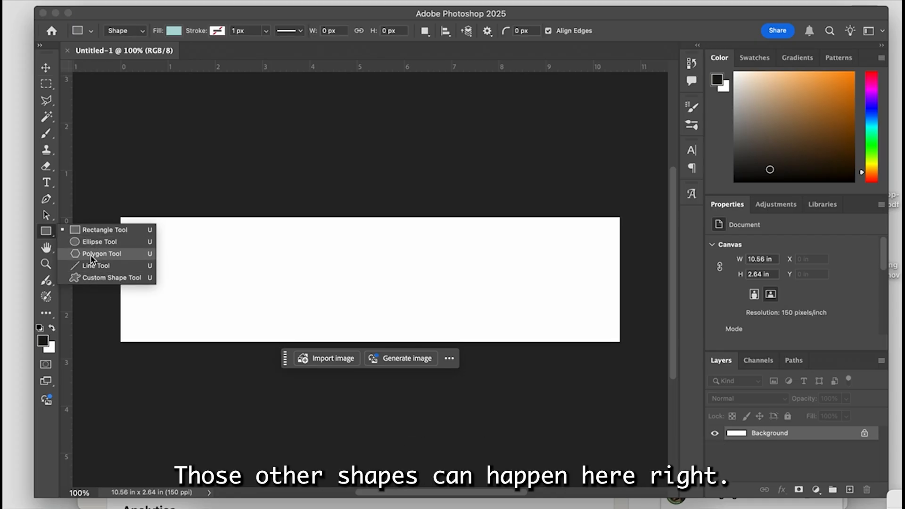
{"action": "left_click", "coordinate": [101, 234]}
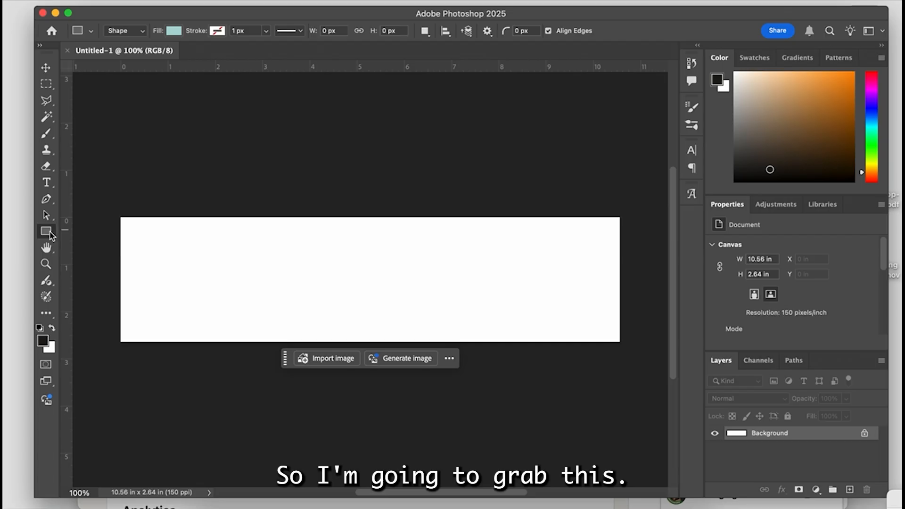
{"action": "left_click_drag", "start_coordinate": [119, 217], "coordinate": [398, 342]}
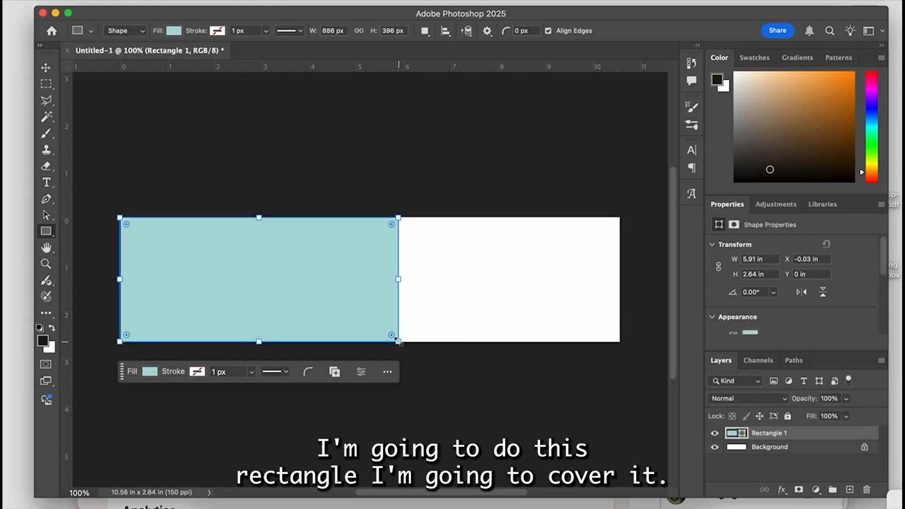
{"action": "mouse_move", "coordinate": [393, 278]}
{"action": "left_mouse_down"}
{"action": "mouse_move", "coordinate": [304, 280]}
{"action": "mouse_move", "coordinate": [389, 281]}
{"action": "left_mouse_up"}
{"action": "mouse_move", "coordinate": [388, 218]}
{"action": "left_mouse_down"}
{"action": "mouse_move", "coordinate": [309, 277]}
{"action": "mouse_move", "coordinate": [385, 229]}
{"action": "mouse_move", "coordinate": [316, 273]}
{"action": "mouse_move", "coordinate": [323, 253]}
{"action": "mouse_move", "coordinate": [333, 263]}
{"action": "mouse_move", "coordinate": [392, 258]}
{"action": "mouse_move", "coordinate": [336, 207]}
{"action": "mouse_move", "coordinate": [411, 220]}
{"action": "mouse_move", "coordinate": [399, 218]}
{"action": "mouse_move", "coordinate": [405, 227]}
{"action": "mouse_move", "coordinate": [400, 218]}
{"action": "left_mouse_up"}
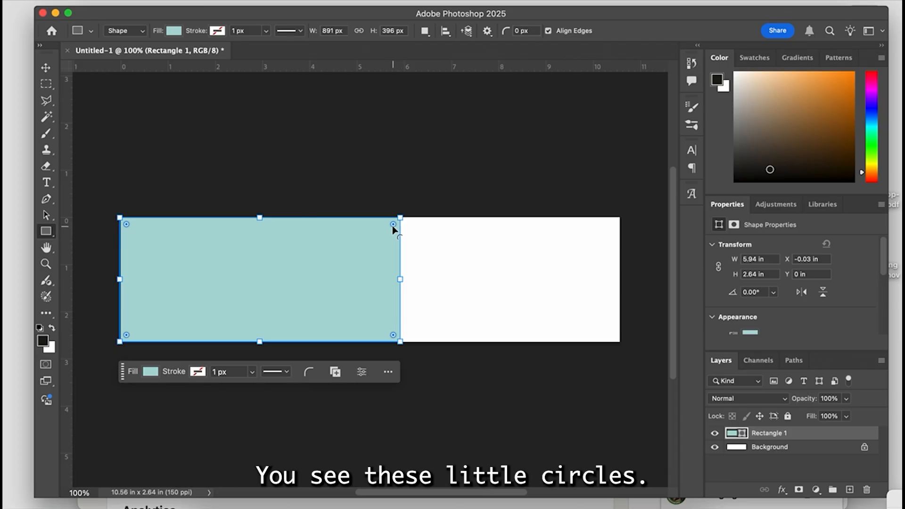
- Try rounding the rectangle's corners, restore them to square, and look through the shape's stroke options
{"action": "left_click_drag", "start_coordinate": [393, 225], "coordinate": [381, 233]}
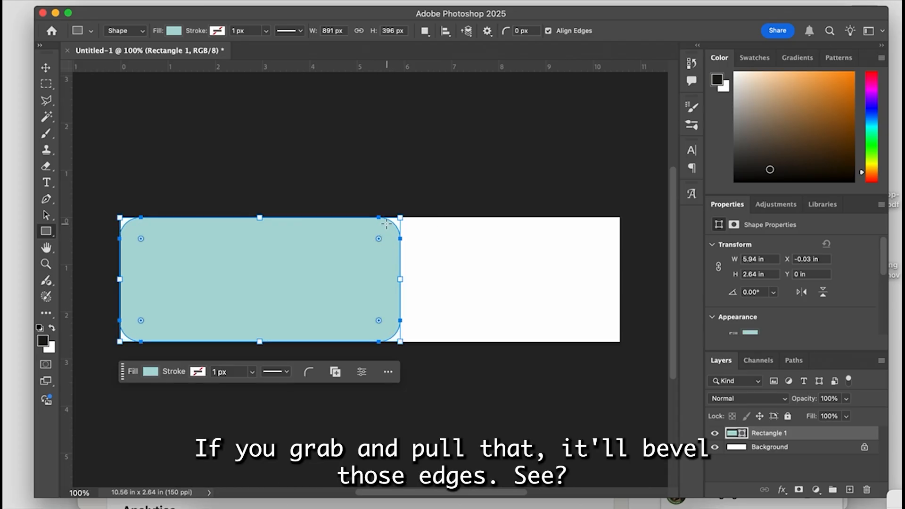
{"action": "left_click_drag", "start_coordinate": [379, 239], "coordinate": [421, 214]}
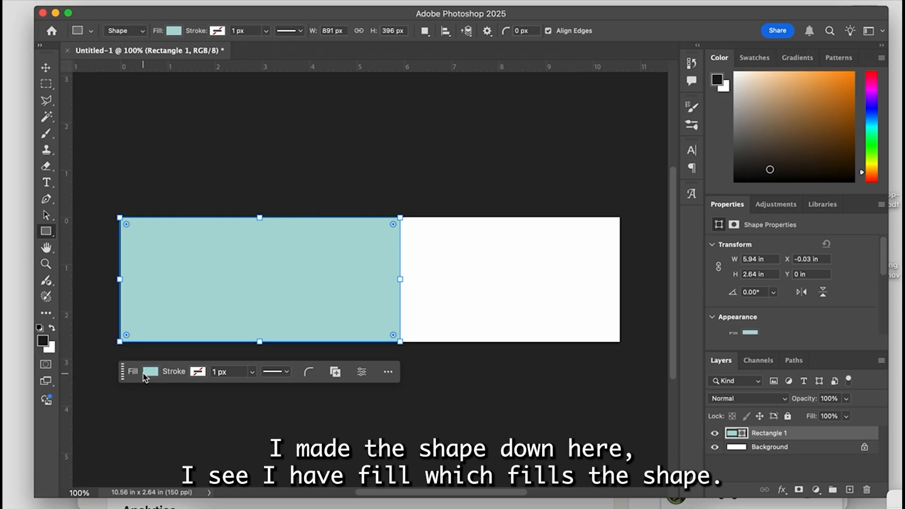
{"action": "left_click", "coordinate": [198, 372]}
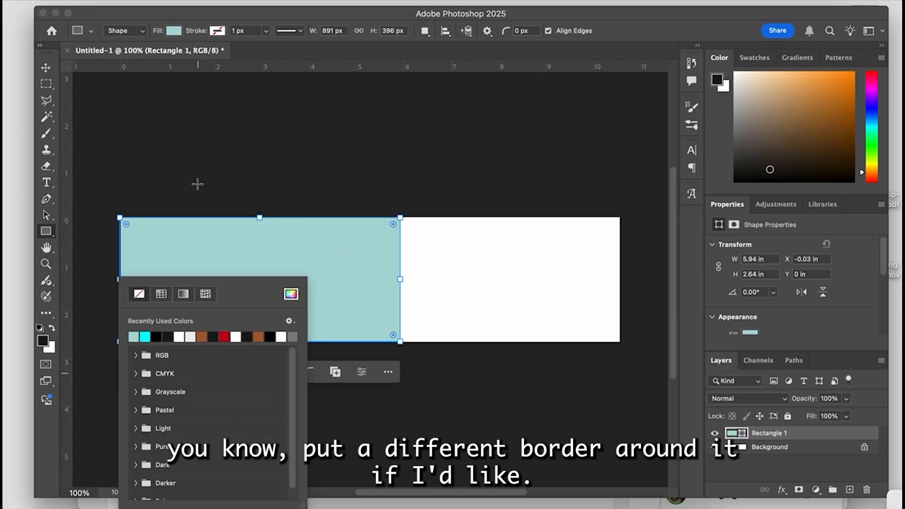
{"action": "left_click", "coordinate": [448, 351]}
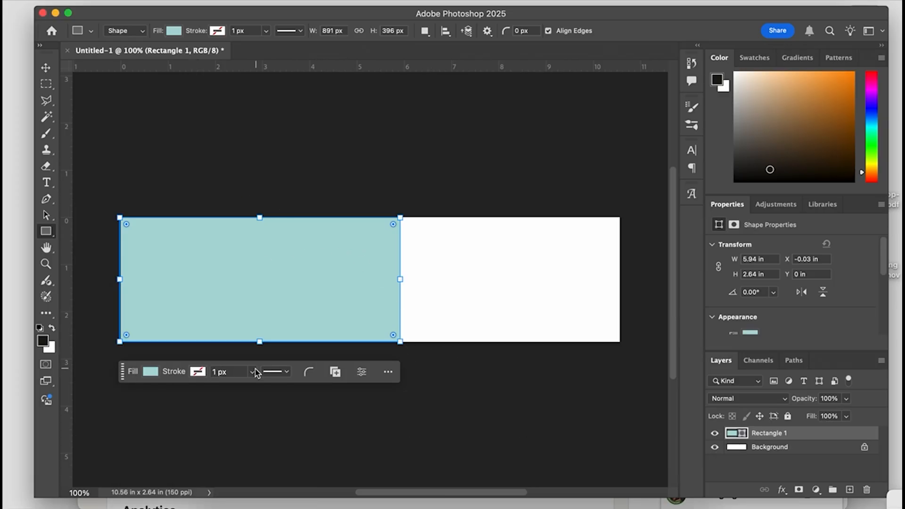
{"action": "left_click", "coordinate": [276, 372]}
{"action": "left_click", "coordinate": [351, 371]}
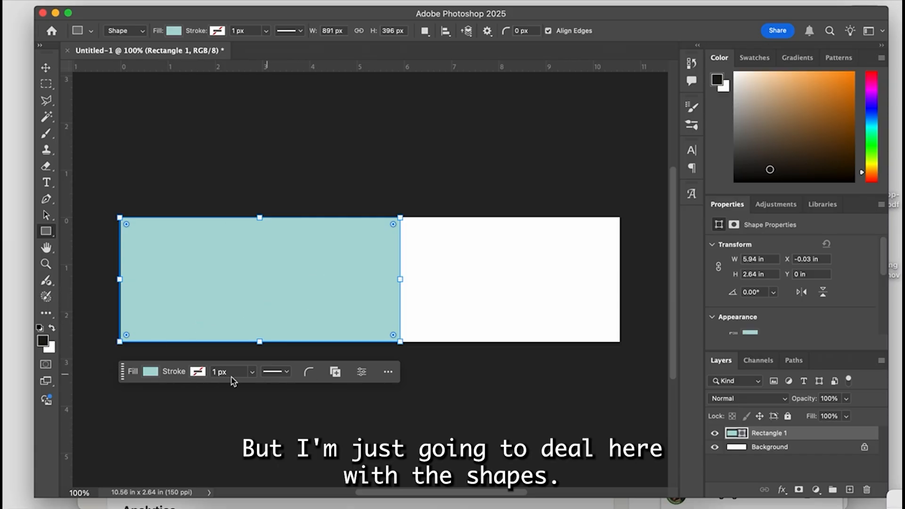
- Try a gradient, no fill, and solid blue from the RGB swatches as the rectangle's fill
{"action": "left_click", "coordinate": [150, 372]}
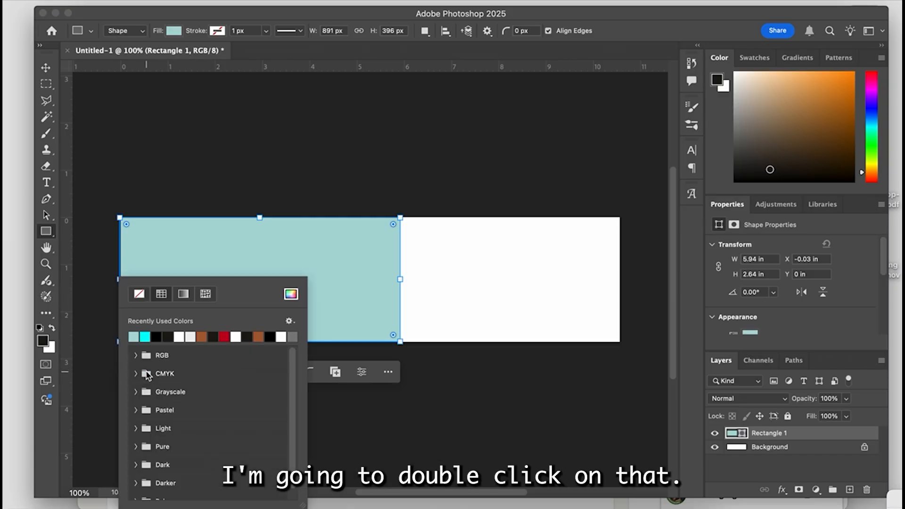
{"action": "left_click", "coordinate": [184, 294]}
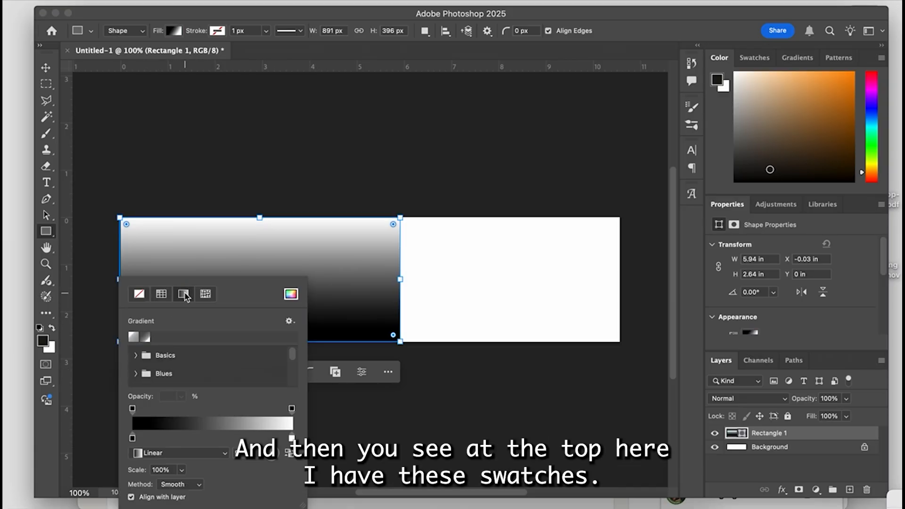
{"action": "left_click", "coordinate": [139, 294]}
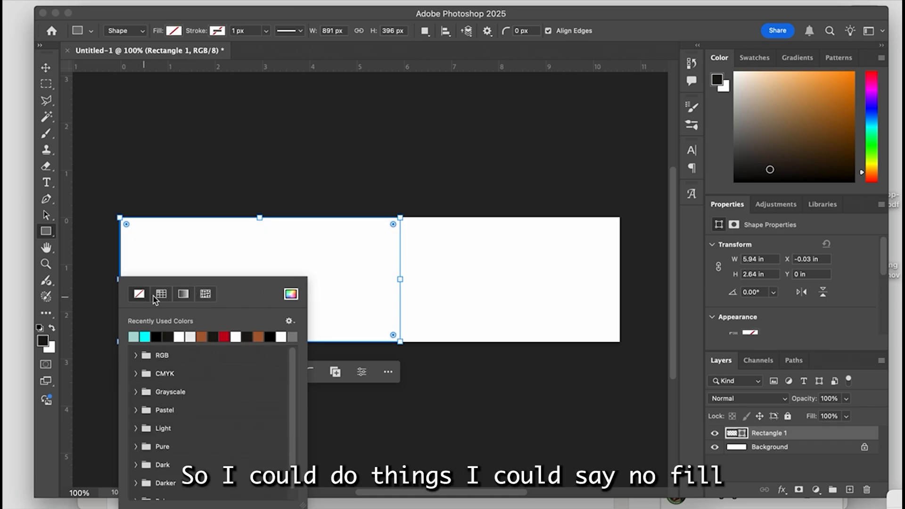
{"action": "left_click", "coordinate": [160, 295]}
{"action": "left_click", "coordinate": [136, 356]}
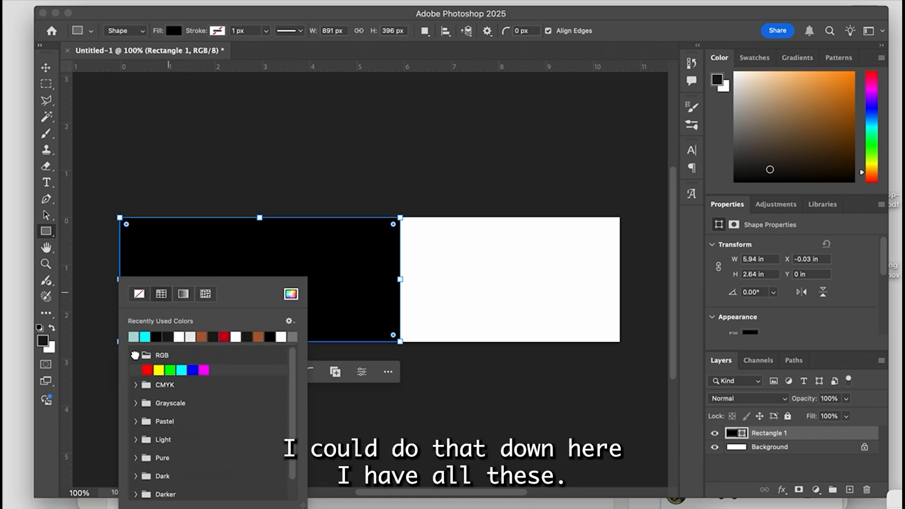
{"action": "left_click", "coordinate": [193, 370]}
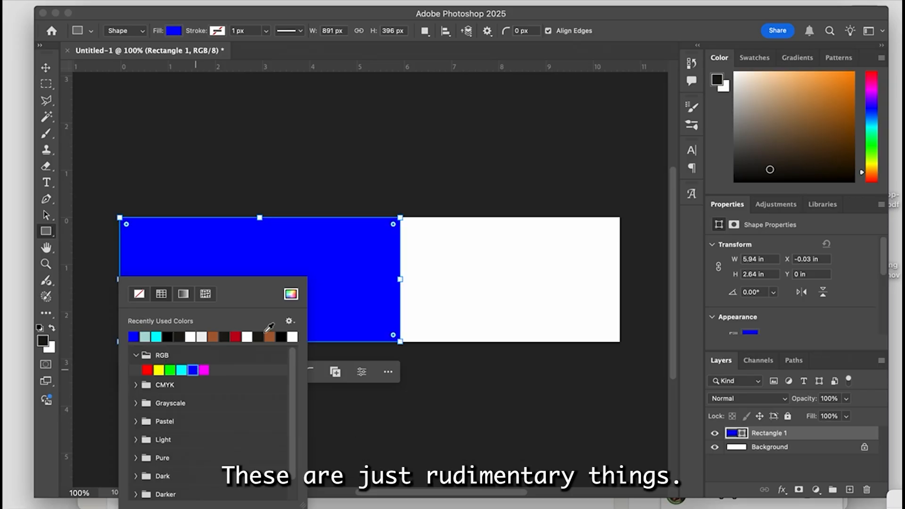
- Try the custom color #70709b as the rectangle's fill and cancel the fill changes
{"action": "left_click", "coordinate": [291, 295]}
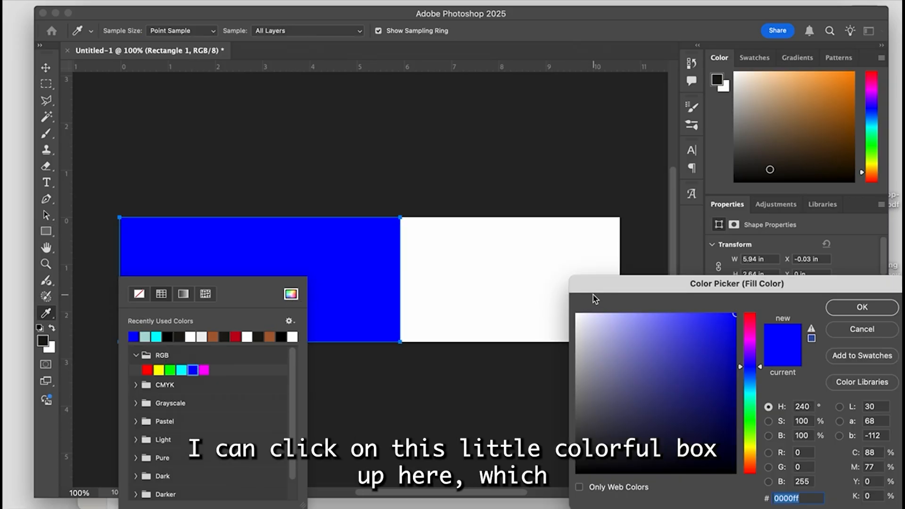
{"action": "left_click_drag", "start_coordinate": [595, 292], "coordinate": [533, 254]}
{"action": "mouse_move", "coordinate": [587, 337]}
{"action": "left_mouse_down"}
{"action": "mouse_move", "coordinate": [552, 321]}
{"action": "mouse_move", "coordinate": [559, 302]}
{"action": "mouse_move", "coordinate": [556, 336]}
{"action": "left_mouse_up"}
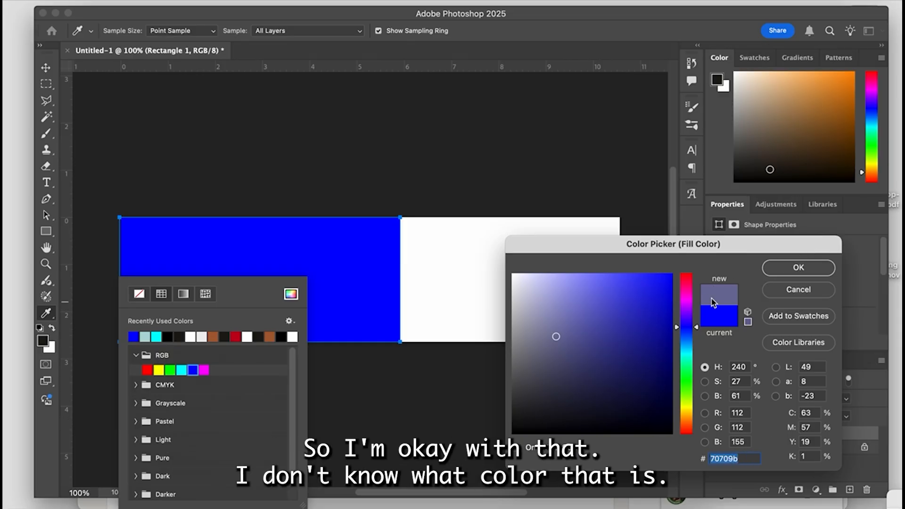
{"action": "left_click", "coordinate": [802, 269]}
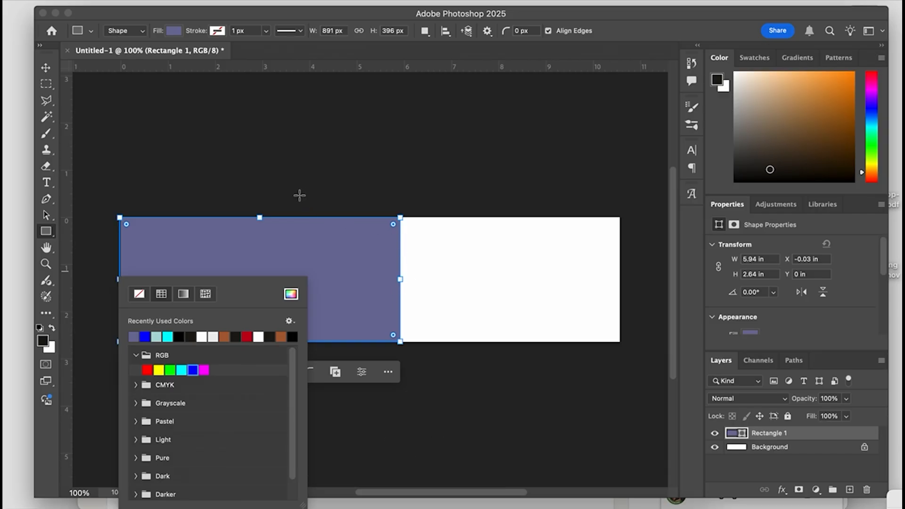
{"action": "key", "text": "Escape"}
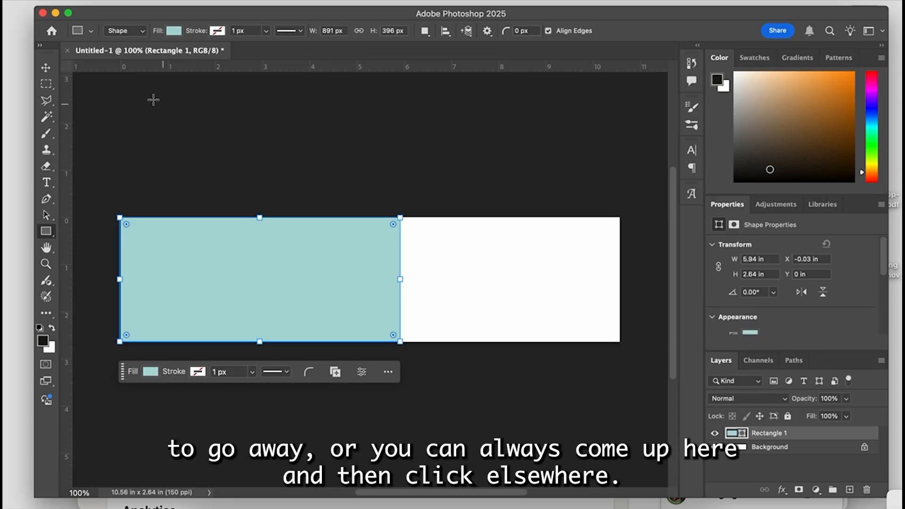
- Deselect and reselect the rectangle with the Move tool, view its layer's solid color in the Color Picker, and cancel
{"action": "left_click", "coordinate": [46, 67]}
{"action": "left_click", "coordinate": [241, 183]}
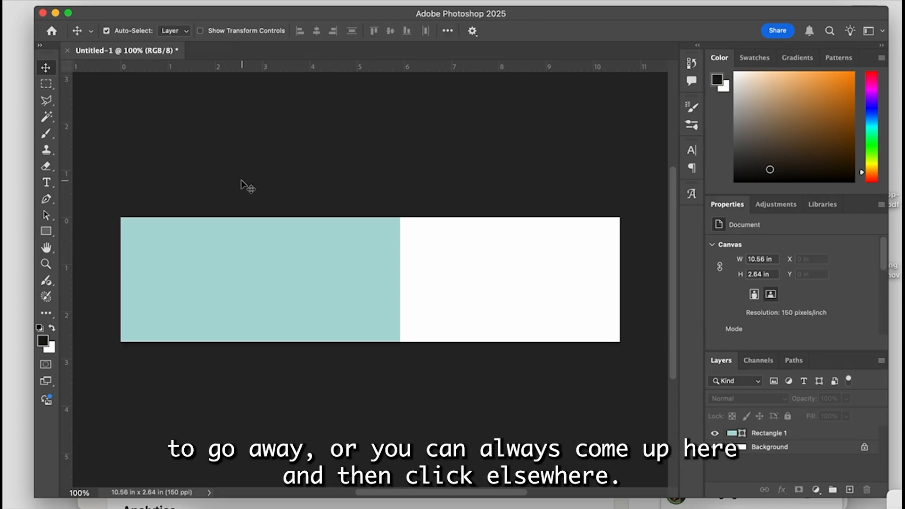
{"action": "left_click", "coordinate": [280, 277]}
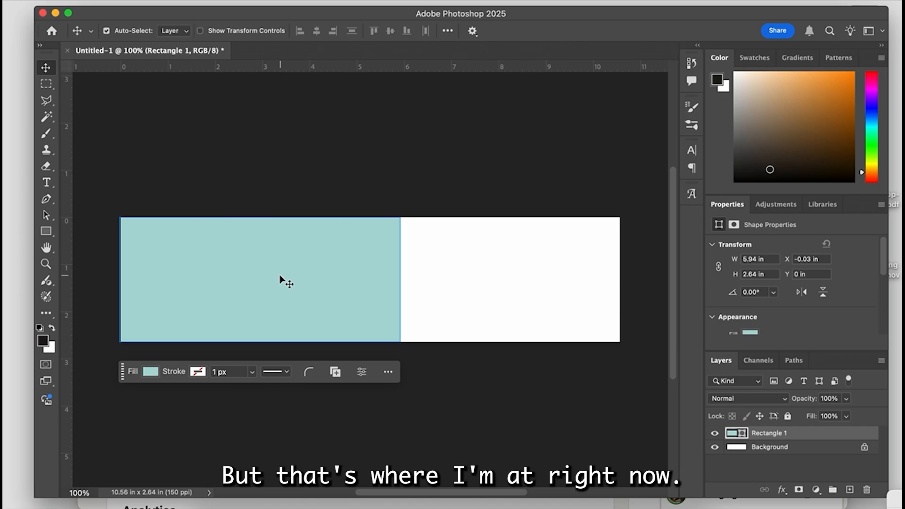
{"action": "double_click", "coordinate": [732, 433]}
{"action": "left_click_drag", "start_coordinate": [756, 245], "coordinate": [573, 235]}
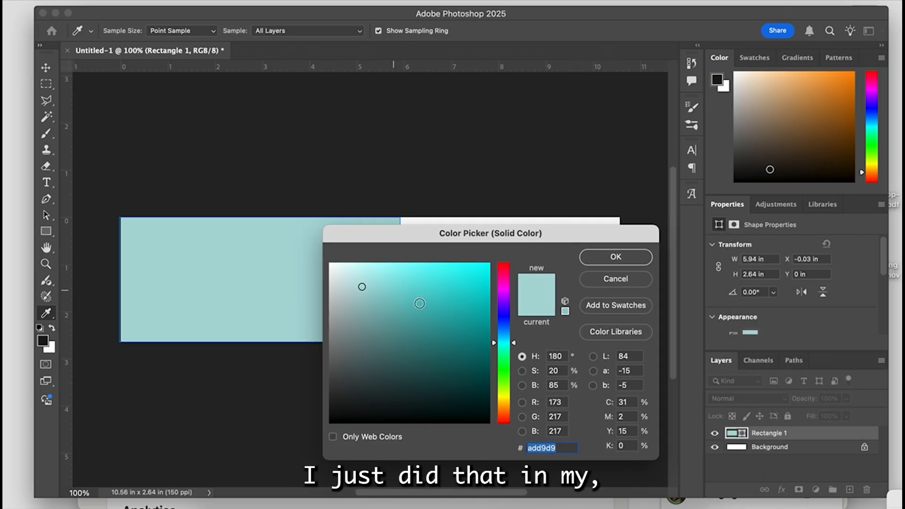
{"action": "left_click", "coordinate": [615, 283]}
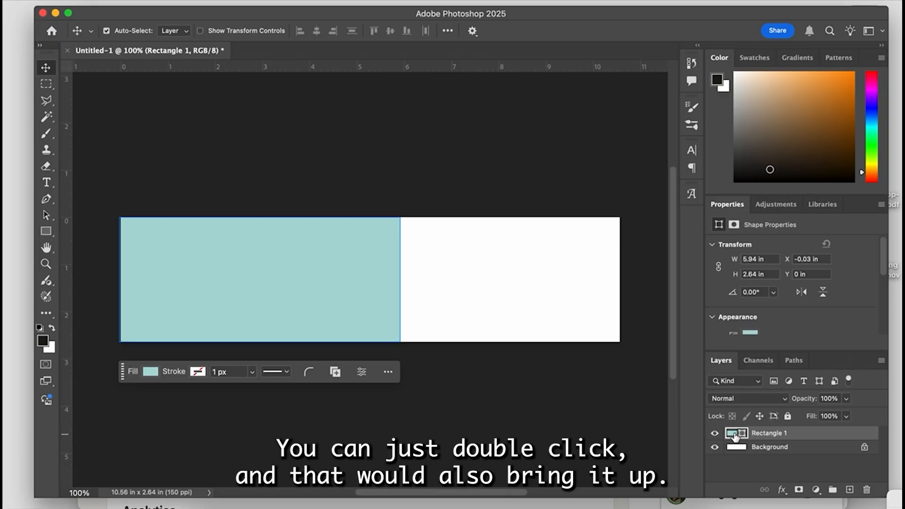
- Check the rectangle's fill color from its layer thumbnail, cancel, and switch to the Background layer and back to Rectangle 1
{"action": "double_click", "coordinate": [736, 436]}
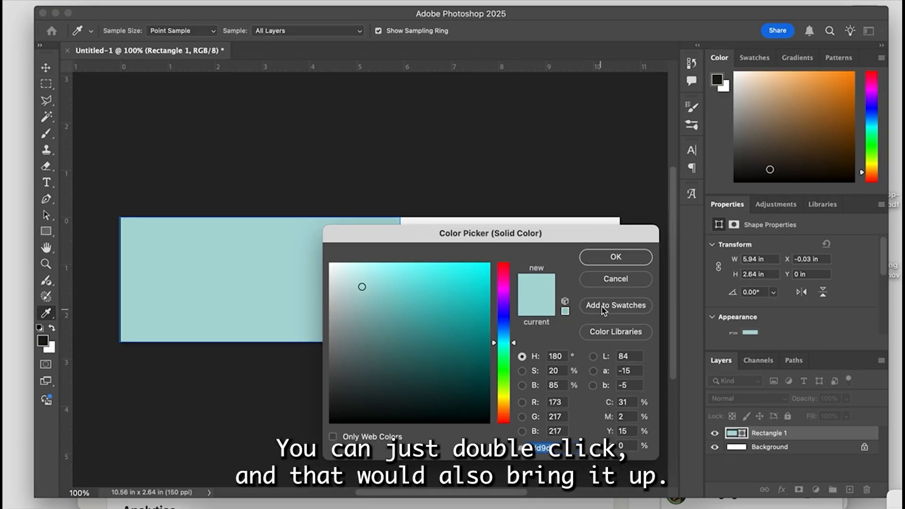
{"action": "left_click", "coordinate": [618, 278]}
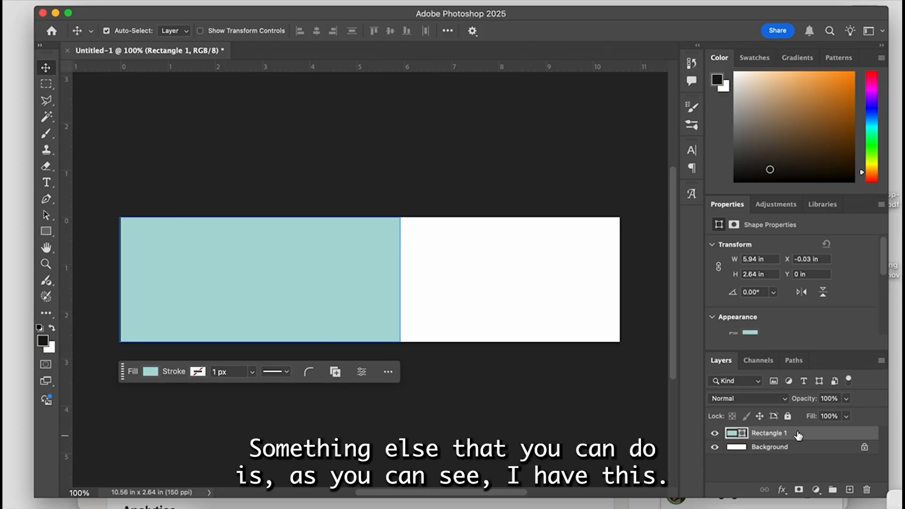
{"action": "left_click", "coordinate": [798, 447]}
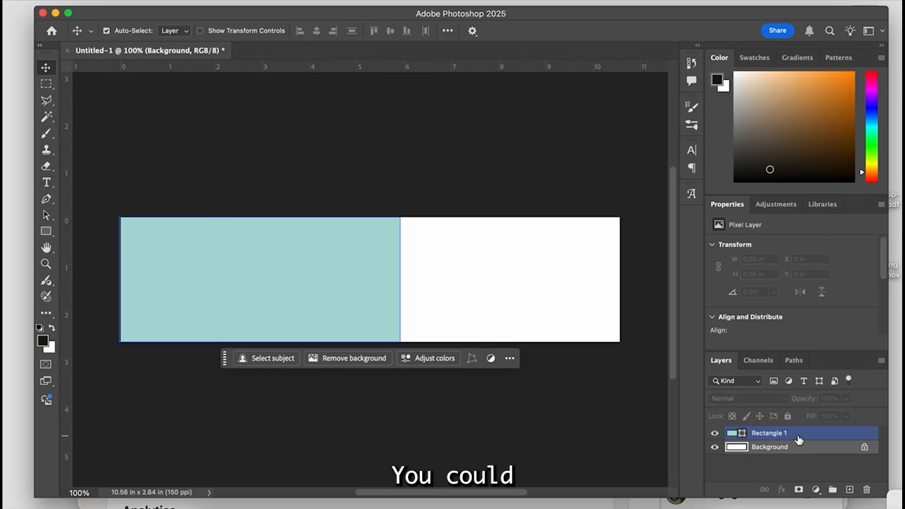
{"action": "left_click", "coordinate": [799, 437]}
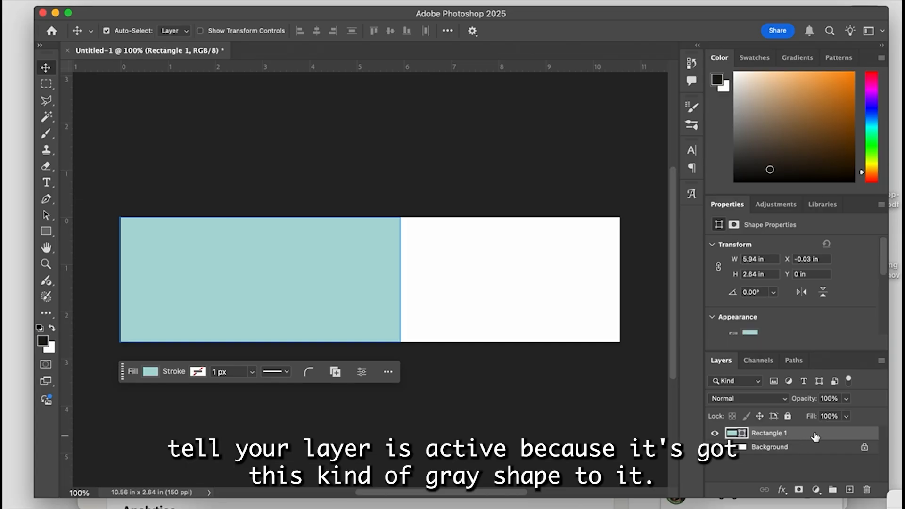
- Add a Gradient Overlay effect to the Rectangle 1 layer and reposition the Layer Style dialog to keep the shape in view
{"action": "left_click", "coordinate": [784, 490]}
{"action": "scroll", "coordinate": [790, 479], "scroll_direction": "down", "scroll_amount": 2}
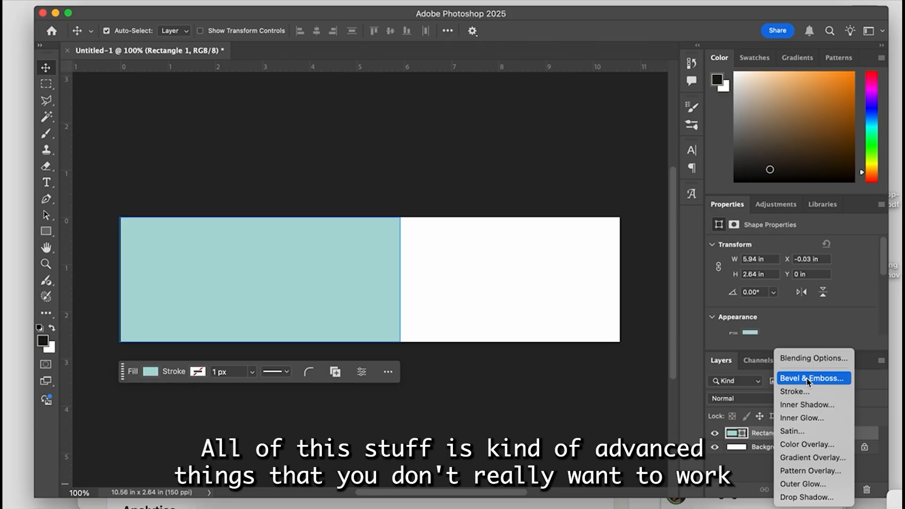
{"action": "left_click", "coordinate": [812, 458]}
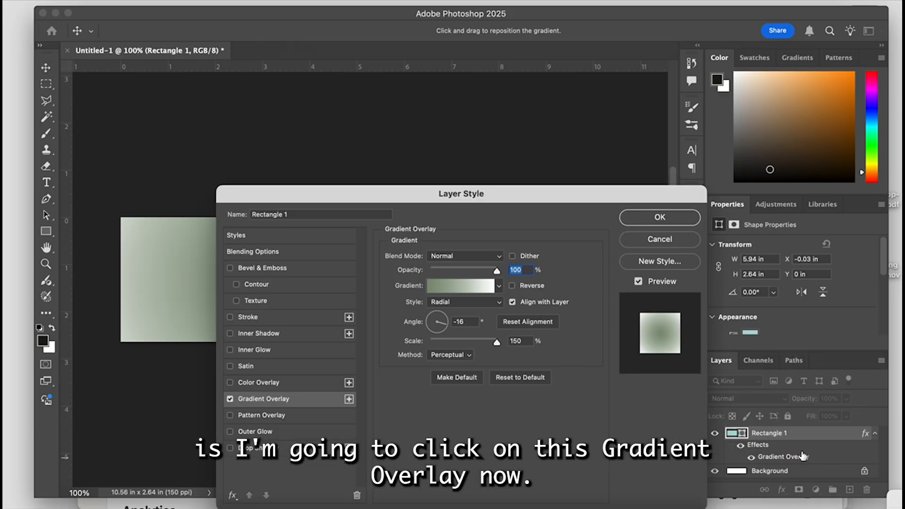
{"action": "left_click_drag", "start_coordinate": [565, 200], "coordinate": [726, 136]}
{"action": "left_click_drag", "start_coordinate": [367, 135], "coordinate": [453, 137]}
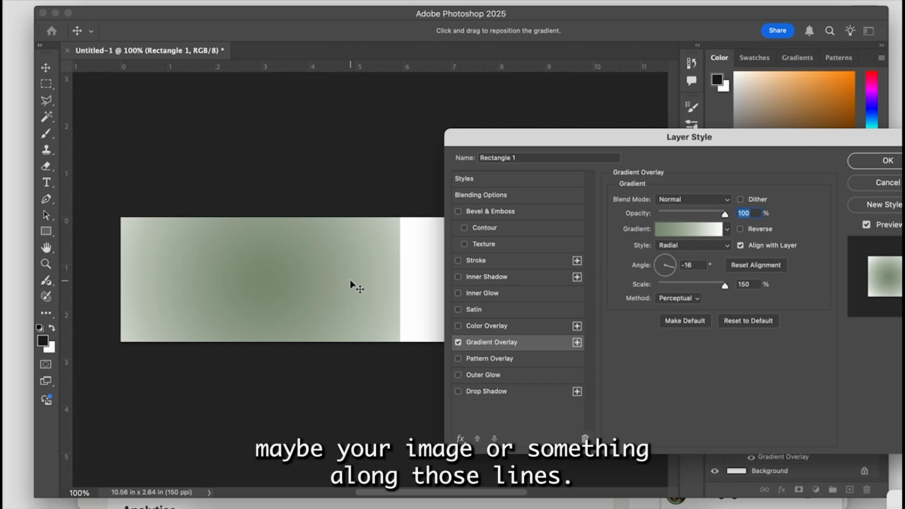
{"action": "left_click_drag", "start_coordinate": [521, 140], "coordinate": [463, 141]}
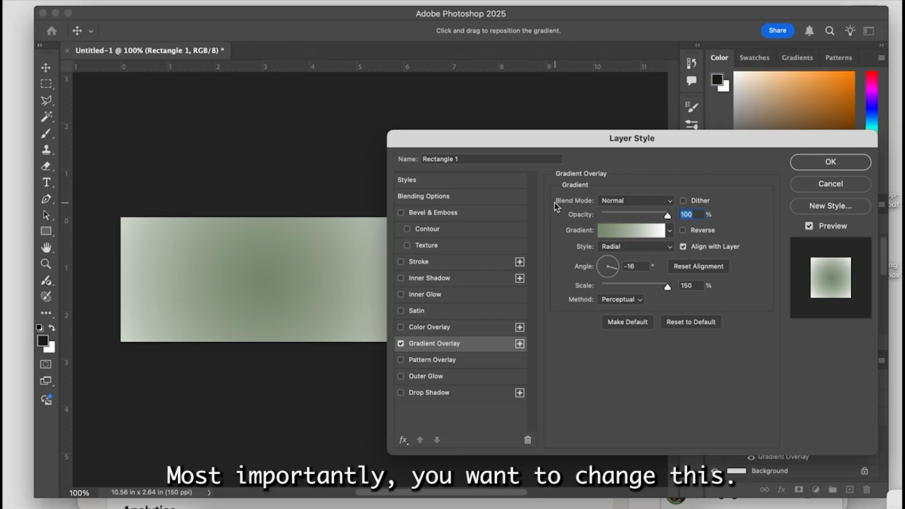
- Set the gradient overlay's style to Linear and uncover the rectangle to check the fade
{"action": "left_click", "coordinate": [623, 248]}
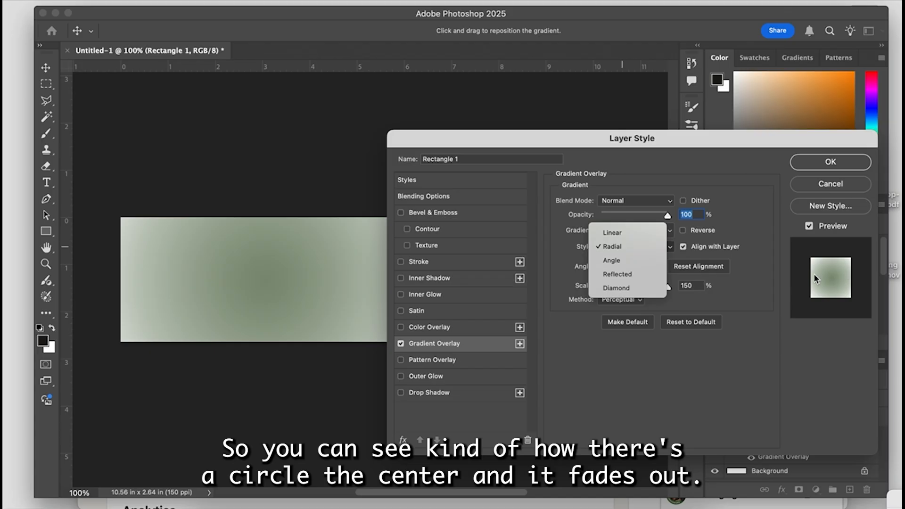
{"action": "left_click", "coordinate": [628, 233]}
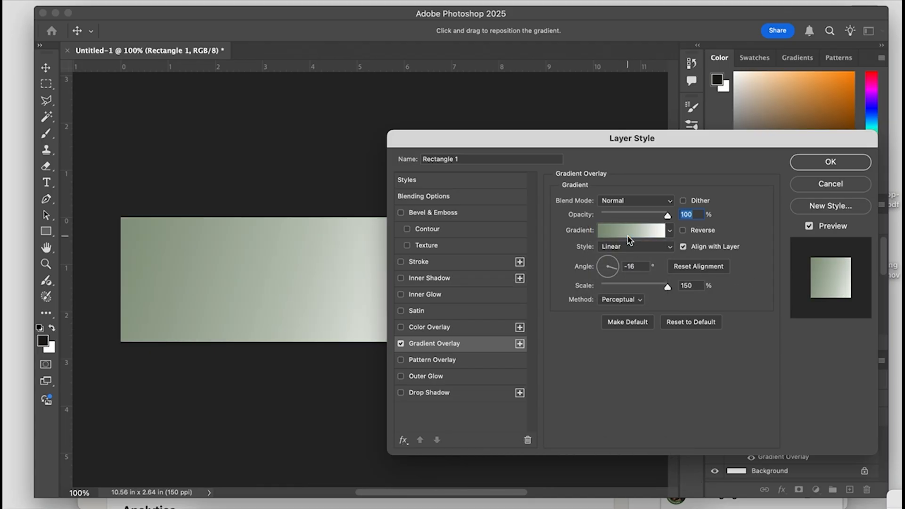
{"action": "left_click_drag", "start_coordinate": [473, 139], "coordinate": [603, 142]}
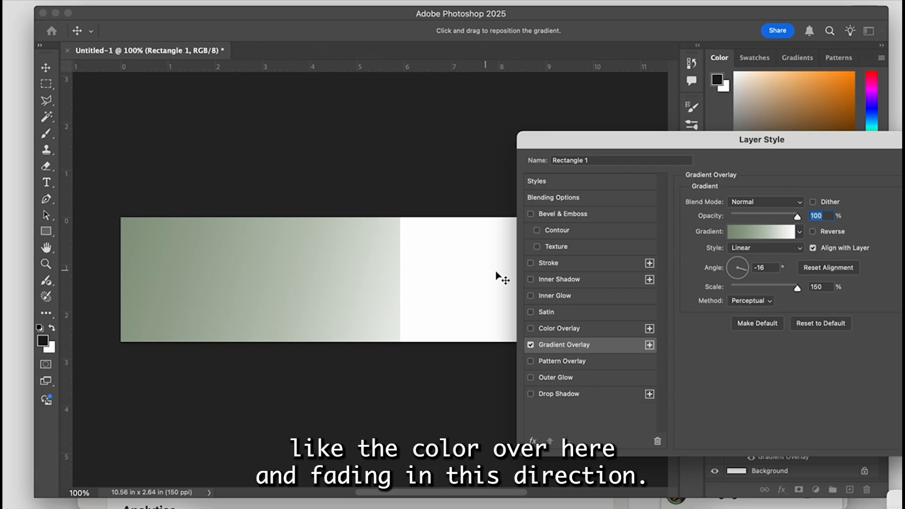
{"action": "left_click_drag", "start_coordinate": [710, 141], "coordinate": [680, 146]}
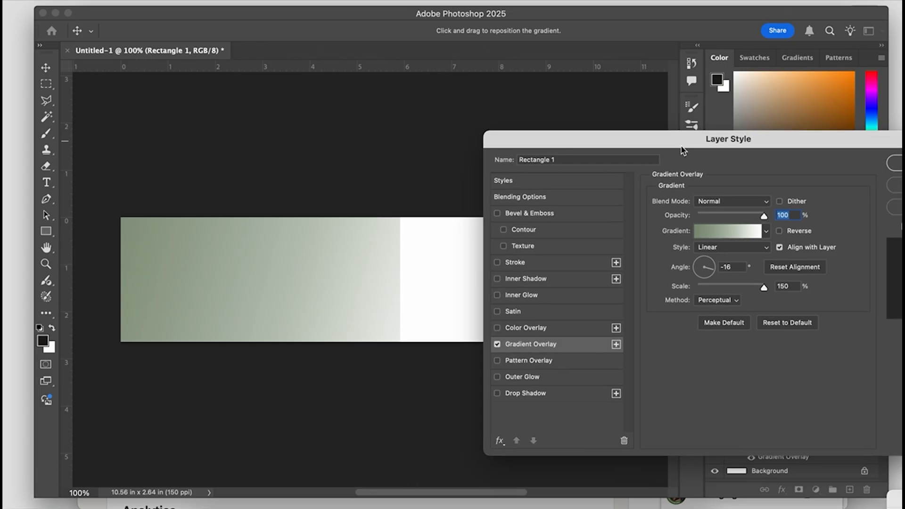
- Reduce the gradient overlay's scale to 79%, apply the layer style, and deselect the rectangle
{"action": "mouse_move", "coordinate": [763, 287]}
{"action": "left_mouse_down"}
{"action": "mouse_move", "coordinate": [721, 288]}
{"action": "mouse_move", "coordinate": [768, 291]}
{"action": "left_mouse_up"}
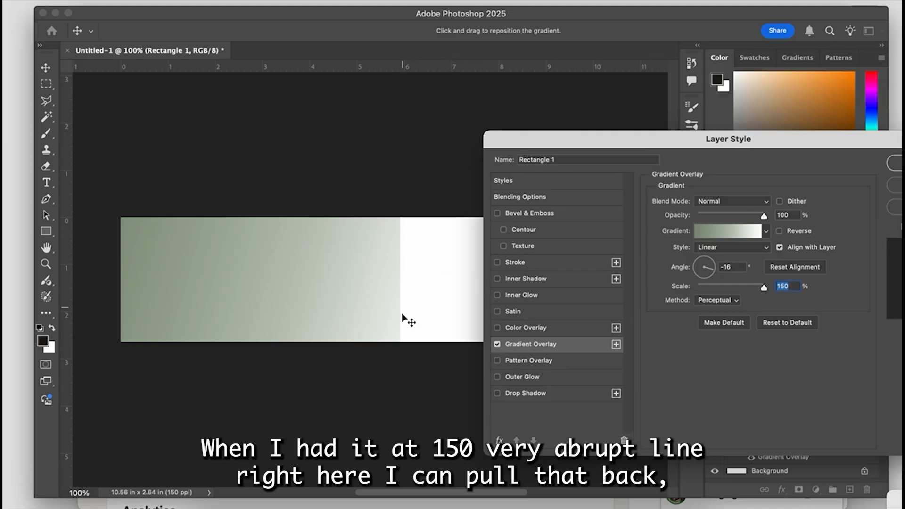
{"action": "left_click_drag", "start_coordinate": [765, 292], "coordinate": [731, 290]}
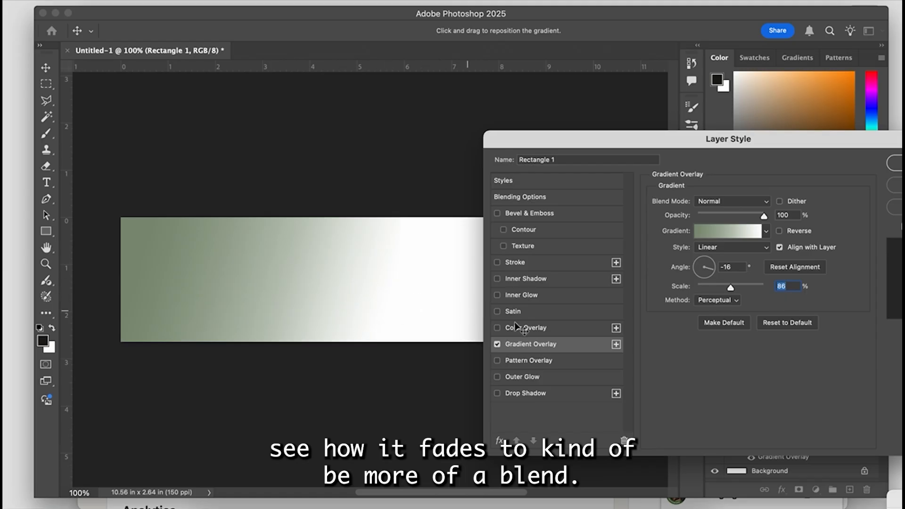
{"action": "left_click_drag", "start_coordinate": [729, 290], "coordinate": [727, 289]}
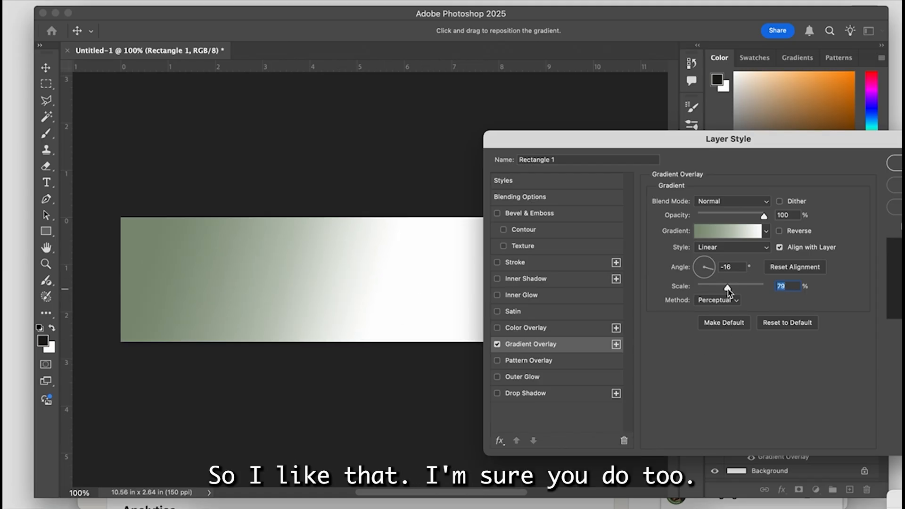
{"action": "left_click_drag", "start_coordinate": [694, 142], "coordinate": [598, 142]}
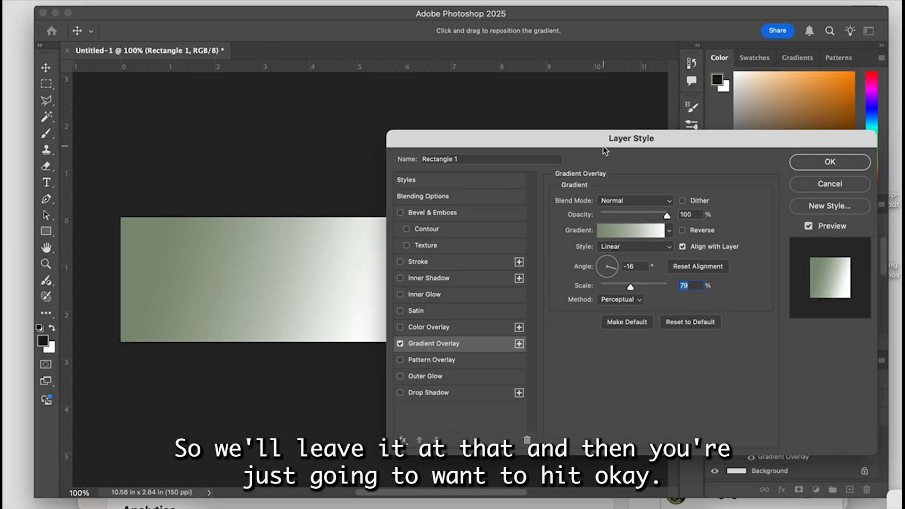
{"action": "left_click", "coordinate": [830, 162]}
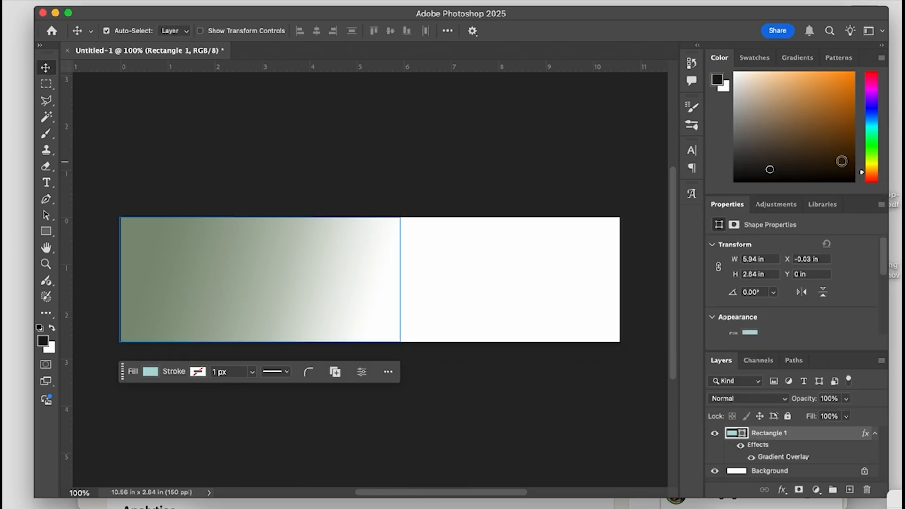
{"action": "left_click", "coordinate": [221, 136]}
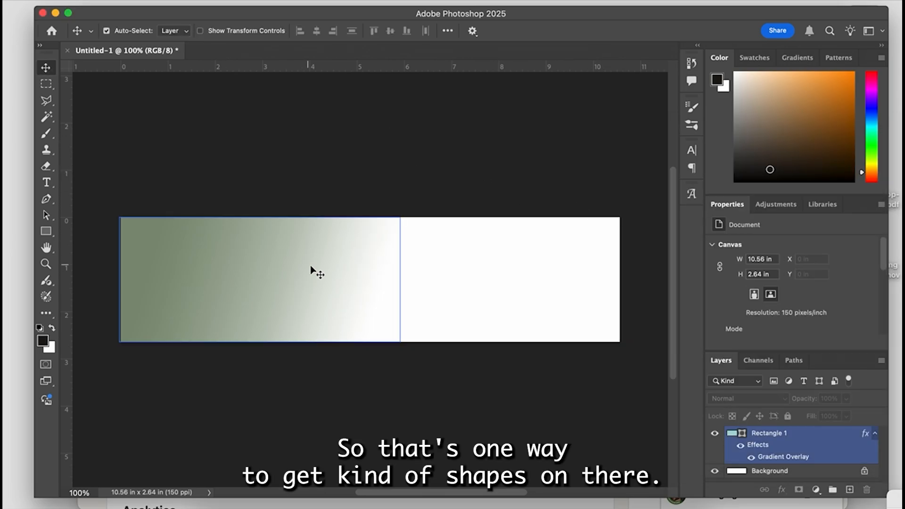
- Draw three circles of different sizes with the Ellipse tool over the green area, together spanning about 1.35 x 1.13 in, and deselect
{"action": "left_click", "coordinate": [45, 233]}
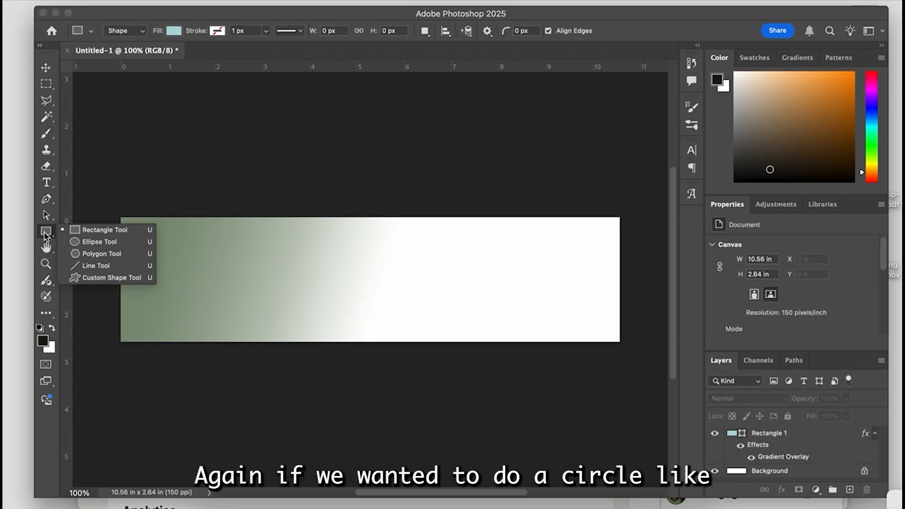
{"action": "left_click", "coordinate": [96, 242]}
{"action": "mouse_move", "coordinate": [166, 244]}
{"action": "left_mouse_down"}
{"action": "mouse_move", "coordinate": [196, 272]}
{"action": "mouse_move", "coordinate": [232, 283]}
{"action": "left_mouse_up"}
{"action": "left_click_drag", "start_coordinate": [171, 285], "coordinate": [182, 297]}
{"action": "left_click", "coordinate": [45, 68]}
{"action": "left_click", "coordinate": [188, 165]}
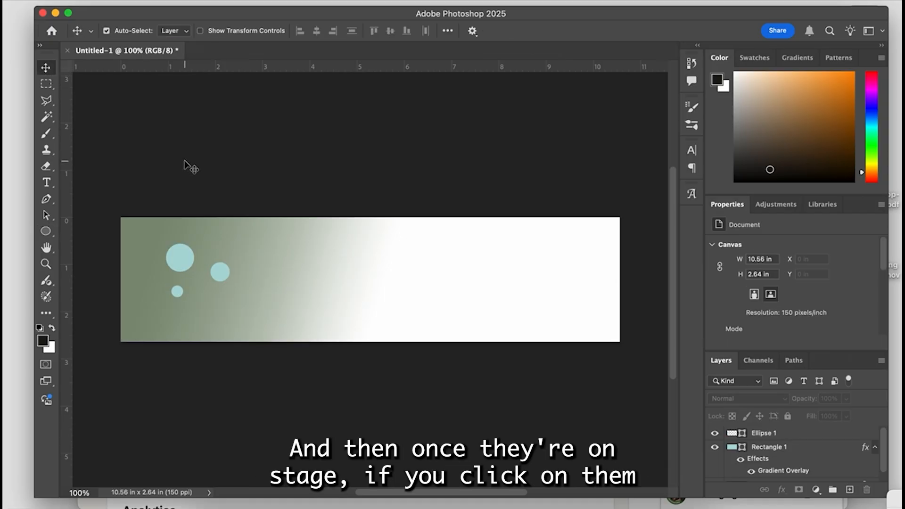
- Move the group of circles toward the banner's upper-left corner, to X 0.33 in and Y 0.19 in, and deselect
{"action": "left_click", "coordinate": [221, 273]}
{"action": "left_click_drag", "start_coordinate": [219, 274], "coordinate": [191, 259]}
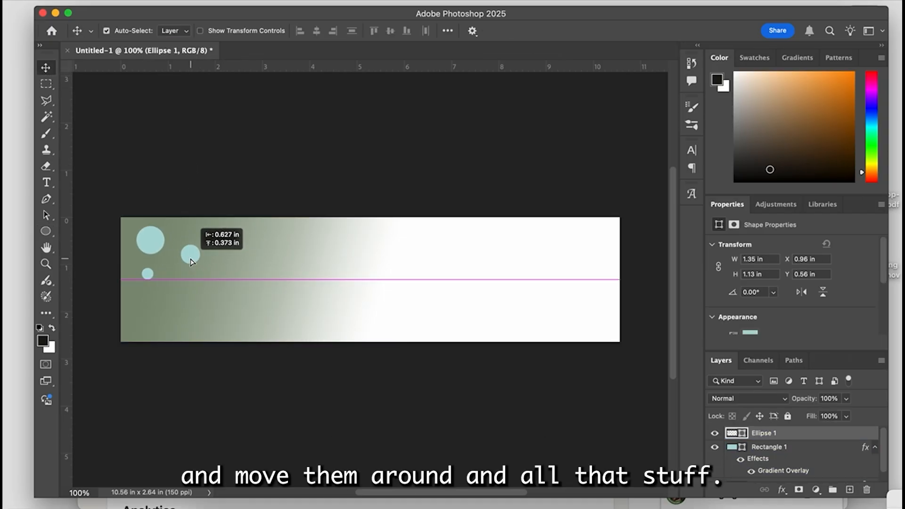
{"action": "left_click", "coordinate": [171, 178]}
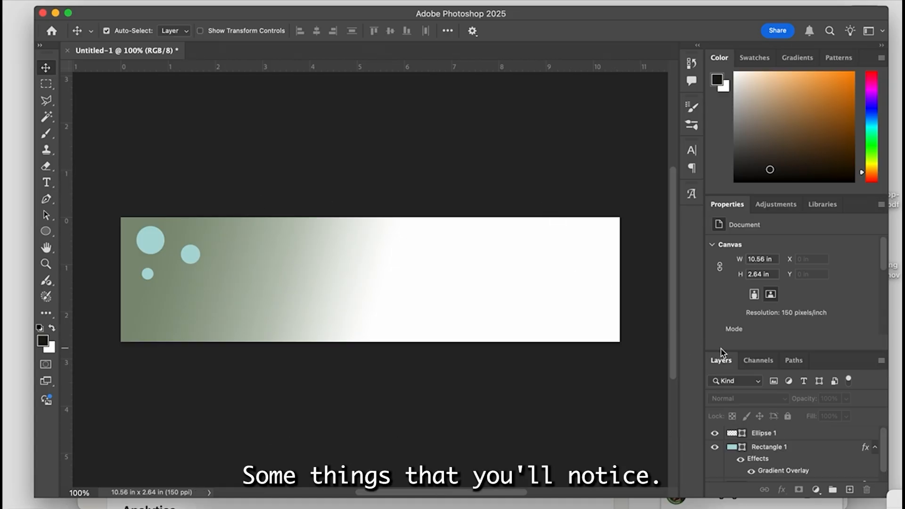
- Enlarge the layer list area and collapse the effects listed under Rectangle 1
{"action": "left_click_drag", "start_coordinate": [724, 351], "coordinate": [724, 299]}
{"action": "left_click", "coordinate": [777, 398]}
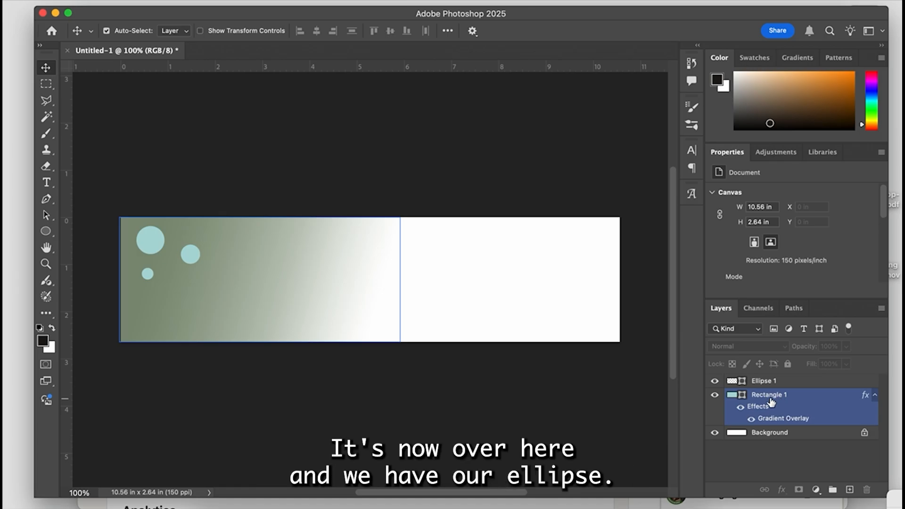
{"action": "left_click", "coordinate": [767, 383]}
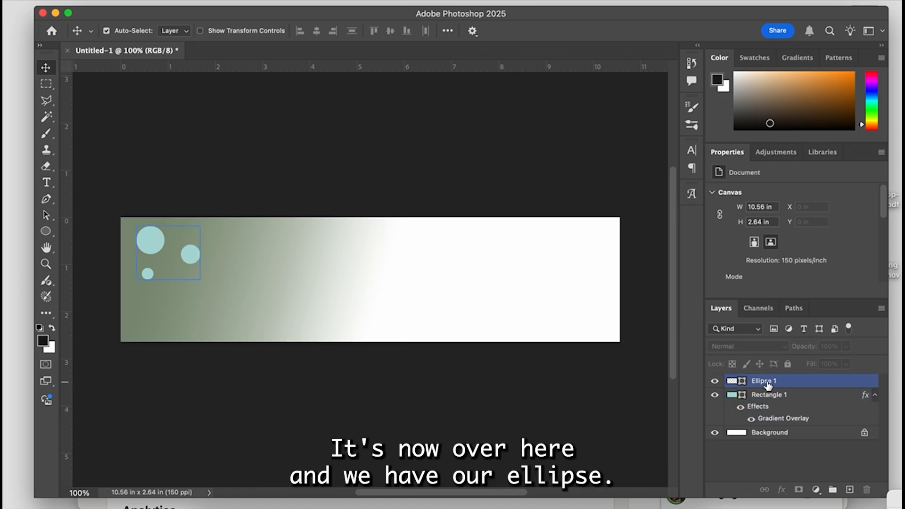
{"action": "left_click", "coordinate": [771, 396]}
{"action": "left_click", "coordinate": [875, 396]}
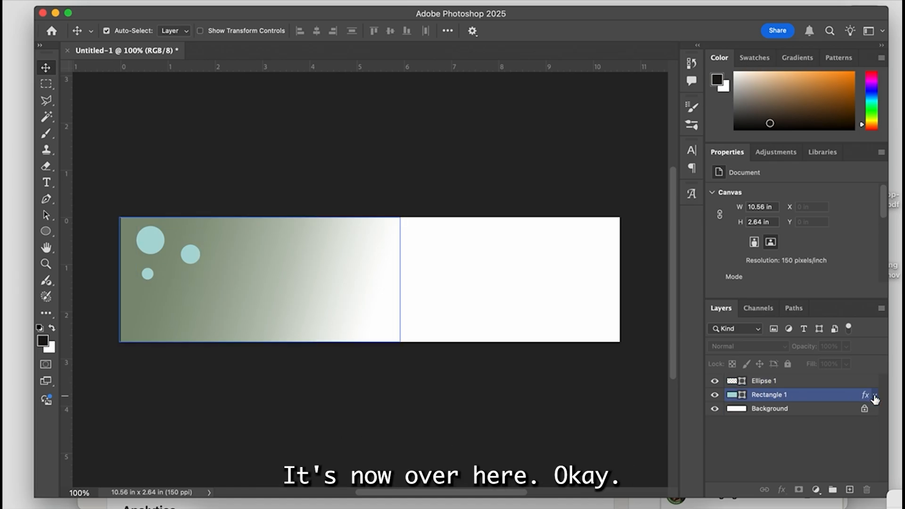
- Try placing the Ellipse 1 layer beneath Rectangle 1, restore it above, and deselect
{"action": "left_click_drag", "start_coordinate": [771, 381], "coordinate": [788, 395]}
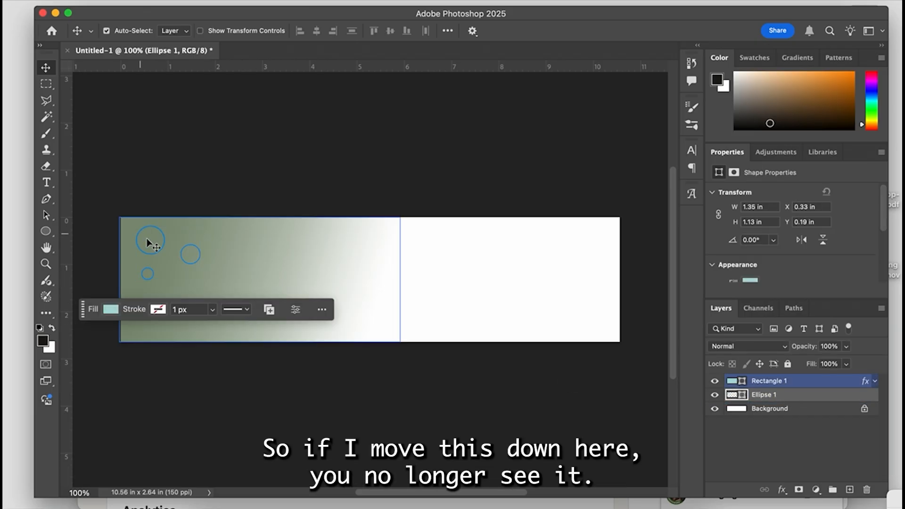
{"action": "left_click", "coordinate": [203, 196]}
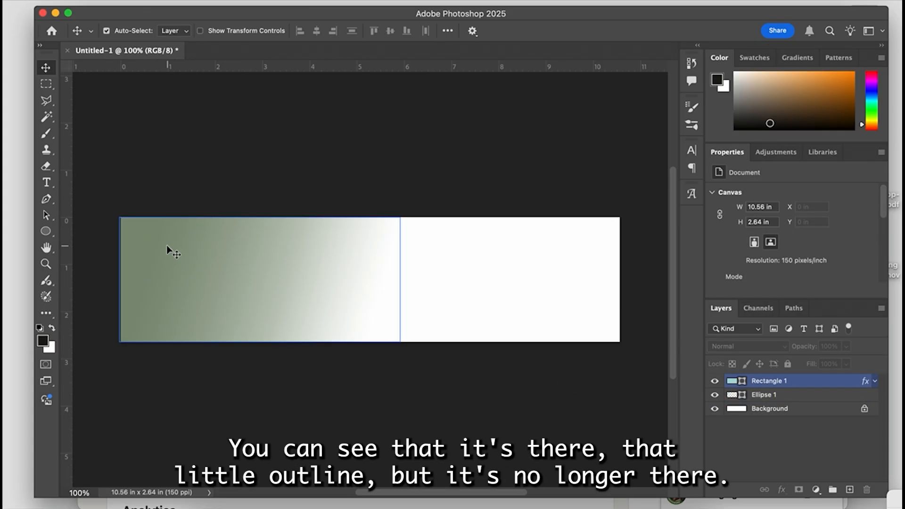
{"action": "left_click", "coordinate": [800, 384]}
{"action": "left_click_drag", "start_coordinate": [808, 397], "coordinate": [810, 379]}
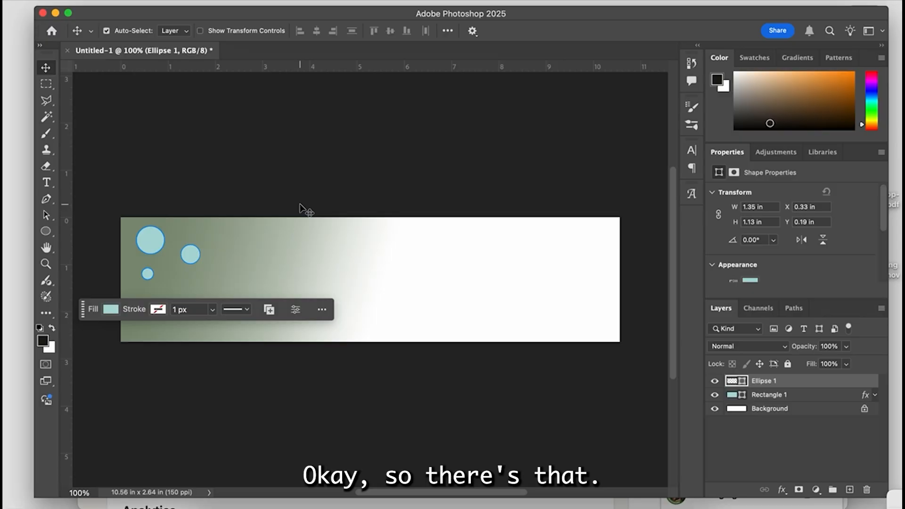
{"action": "left_click", "coordinate": [290, 187]}
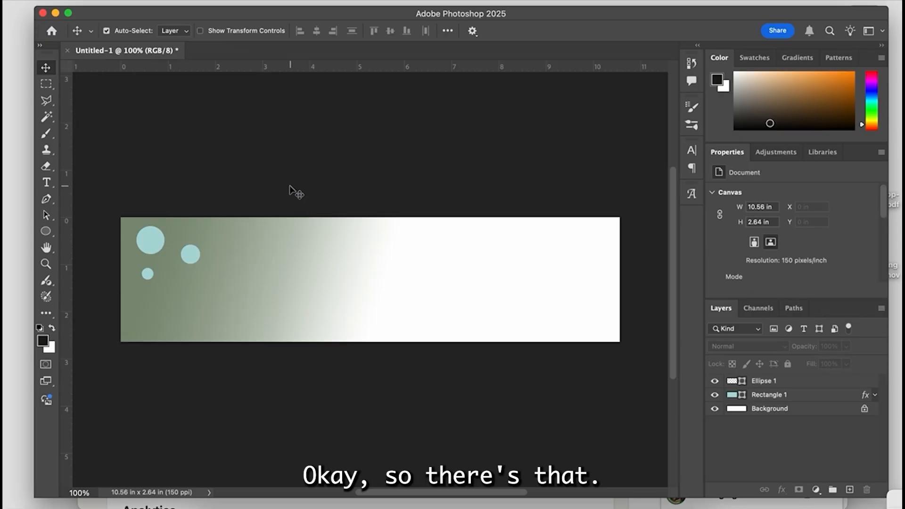
- Shift the three circles slightly right to X 0.52 in, keeping their layer selected
{"action": "left_click", "coordinate": [150, 242]}
{"action": "left_click_drag", "start_coordinate": [148, 242], "coordinate": [157, 242]}
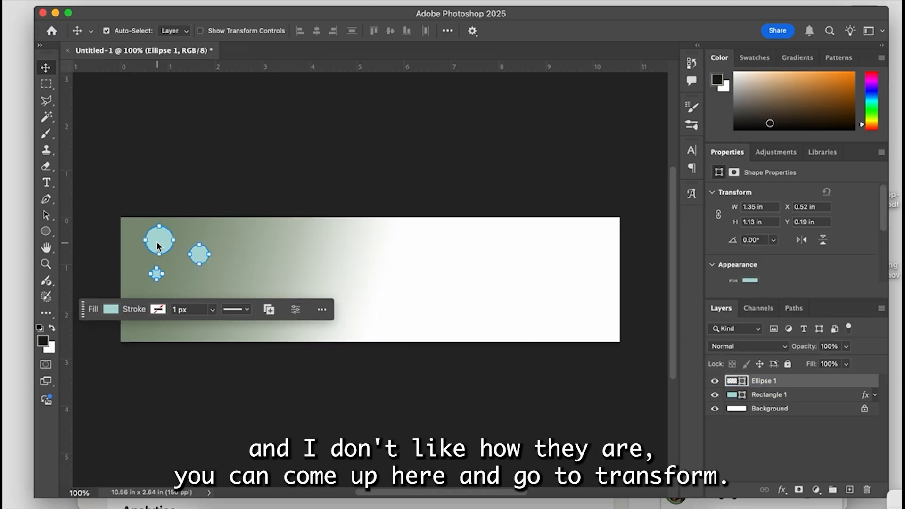
{"action": "left_click", "coordinate": [179, 1]}
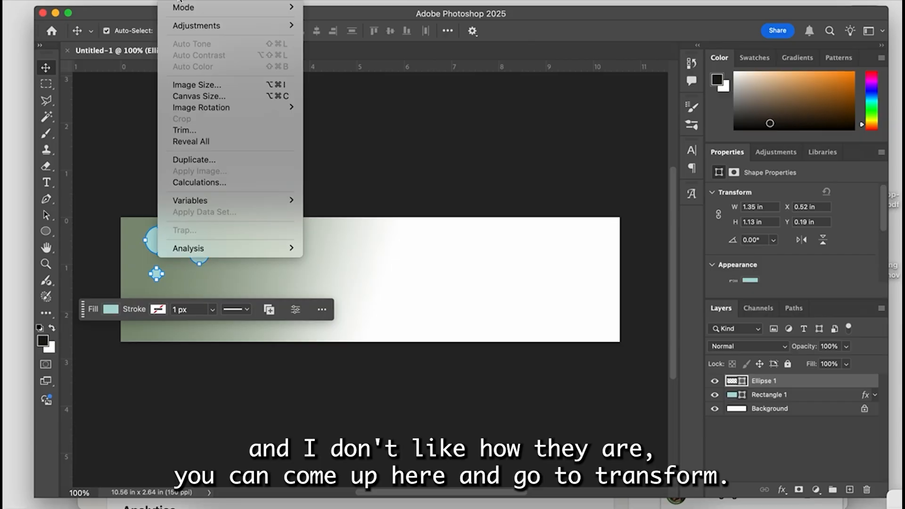
{"action": "left_click", "coordinate": [411, 196]}
- Review the Transform Path options for the circles layer, leave them unapplied, and deselect the layer
{"action": "left_click", "coordinate": [152, 1]}
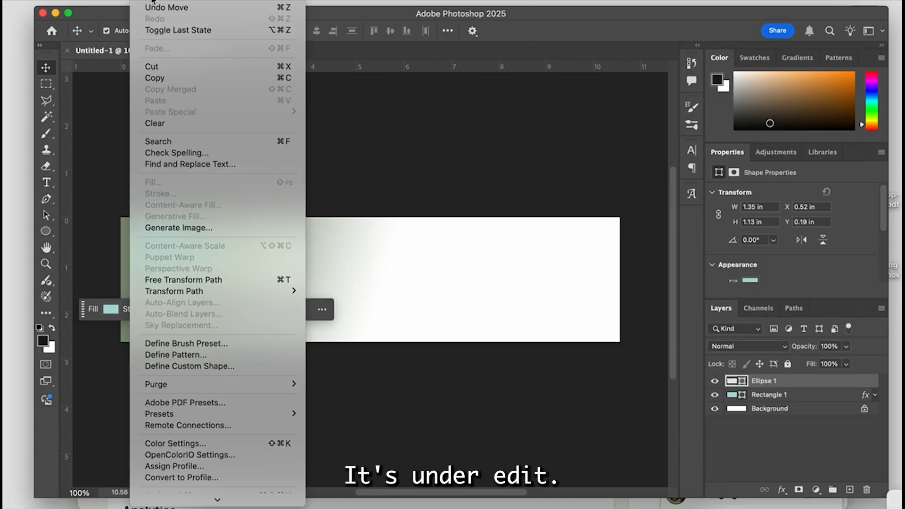
{"action": "mouse_move", "coordinate": [195, 290]}
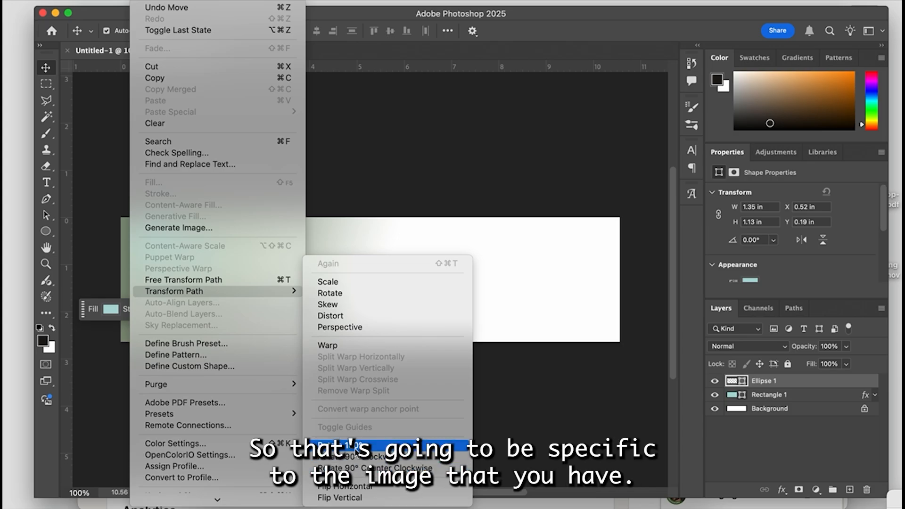
{"action": "left_click", "coordinate": [352, 446]}
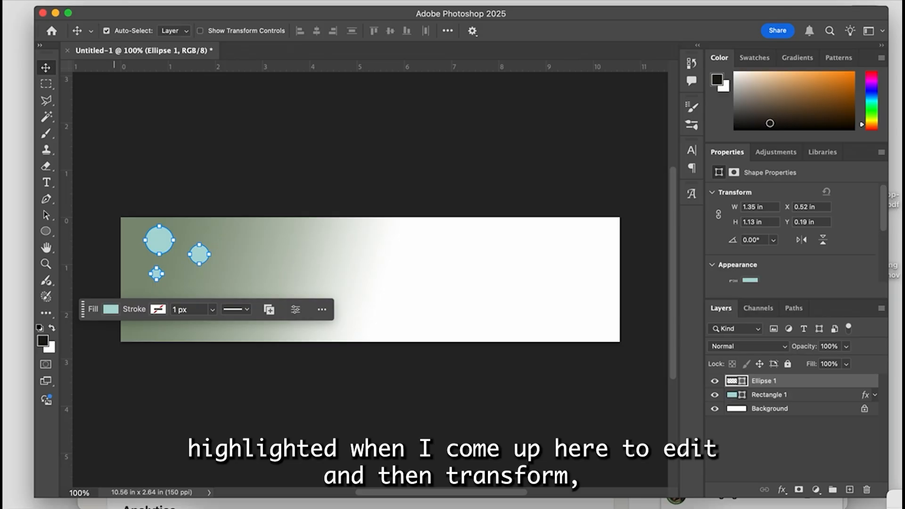
{"action": "left_click", "coordinate": [143, 1]}
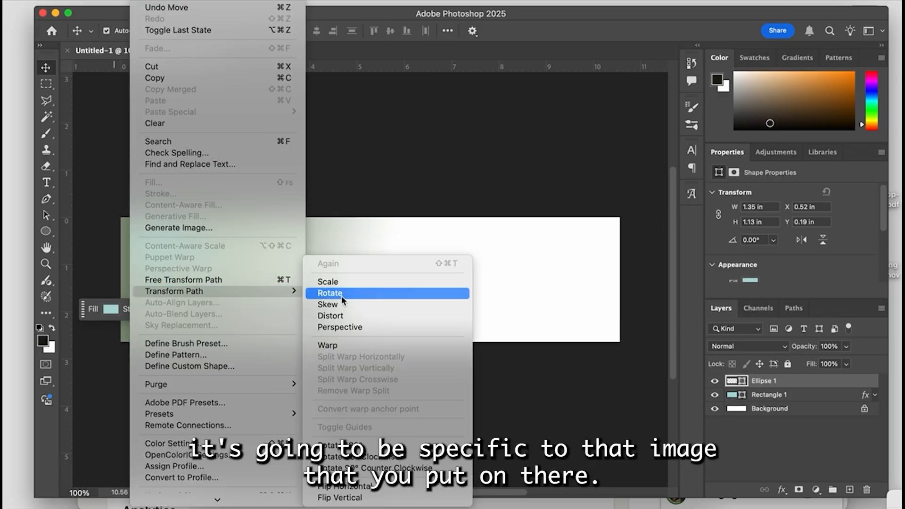
{"action": "left_click", "coordinate": [381, 172]}
{"action": "left_click", "coordinate": [268, 181]}
{"action": "left_click", "coordinate": [268, 181]}
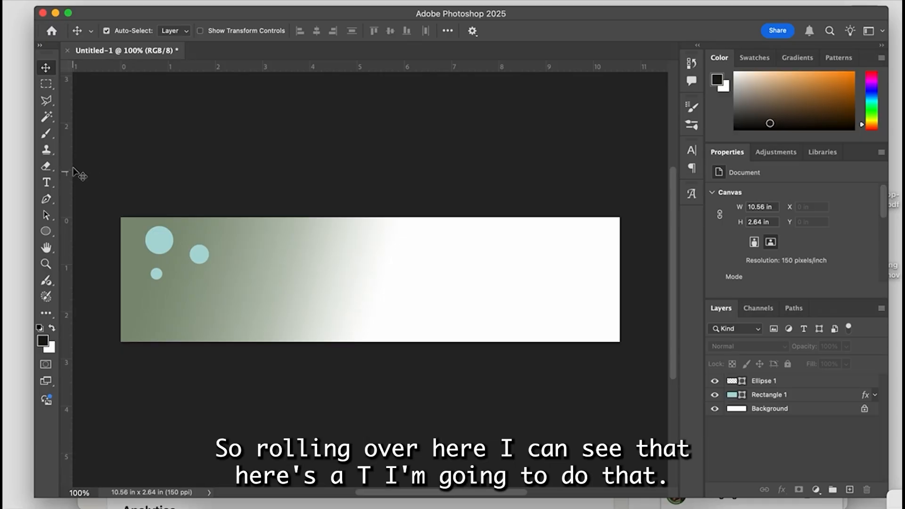
- Add the text "Augmented Enthusiast" on the white part of the banner
{"action": "left_click", "coordinate": [46, 183]}
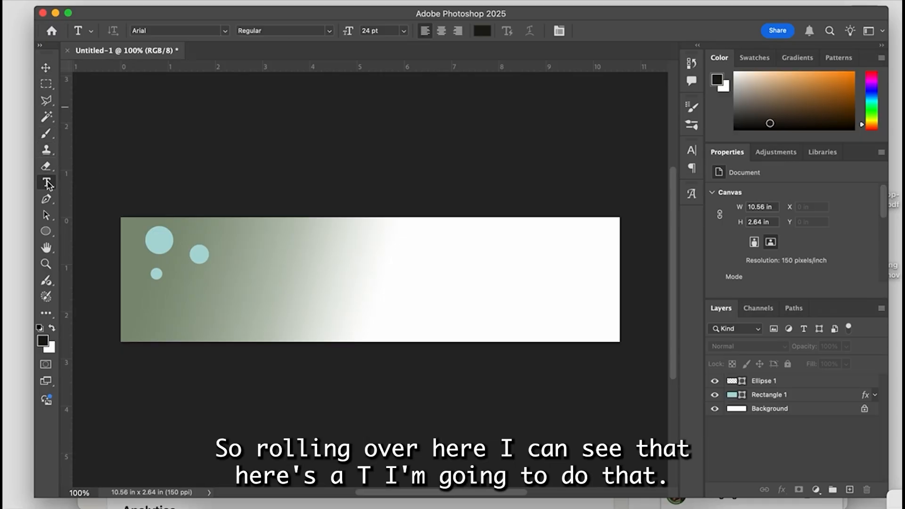
{"action": "left_click", "coordinate": [401, 255]}
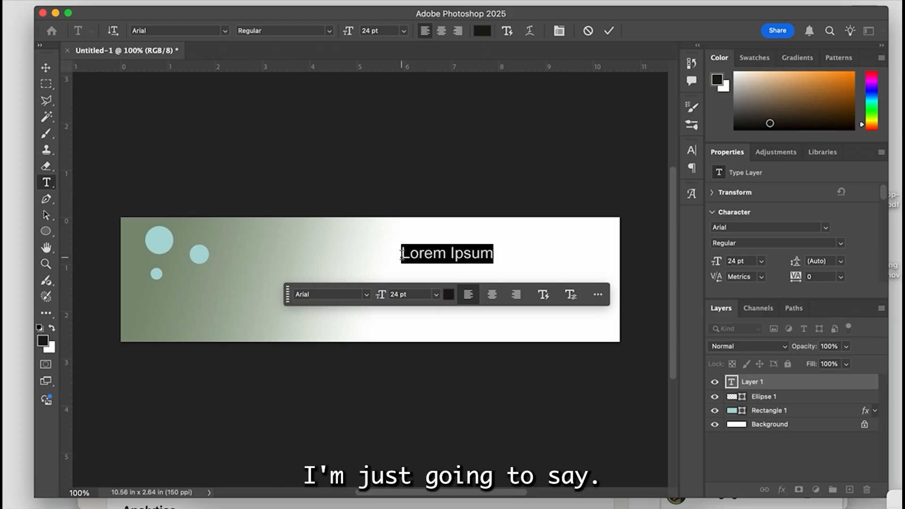
{"action": "type", "text": "ART"}
{"action": "key", "text": "BackSpace"}
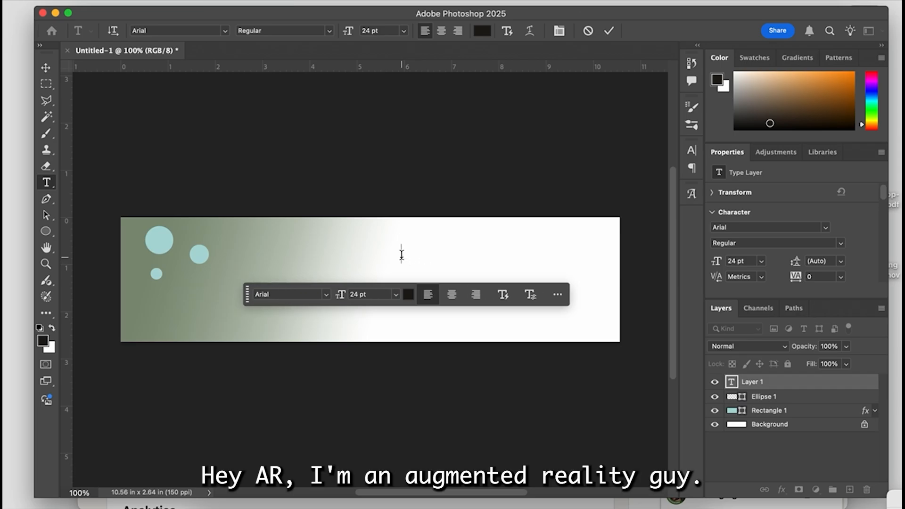
{"action": "type", "text": "gment"}
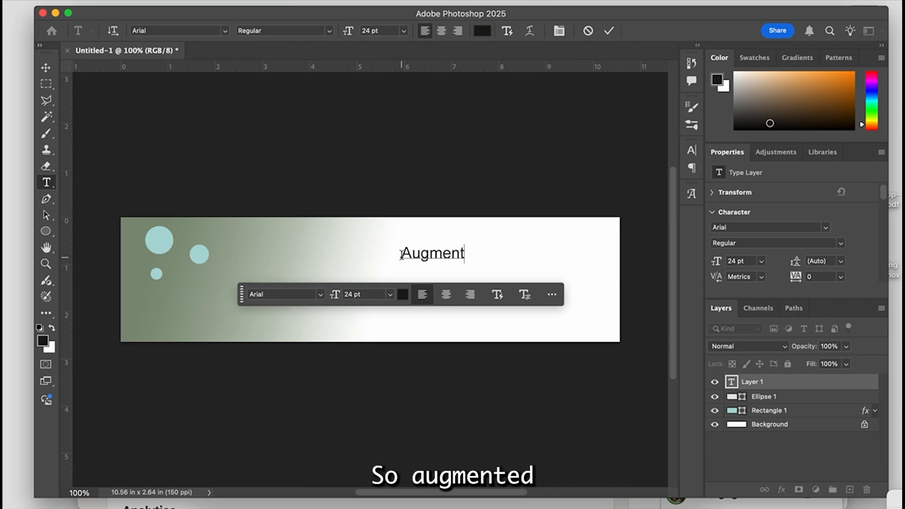
{"action": "type", "text": "ed Enthus ast"}
{"action": "scroll", "coordinate": [462, 248], "scroll_direction": "right", "scroll_amount": 3}
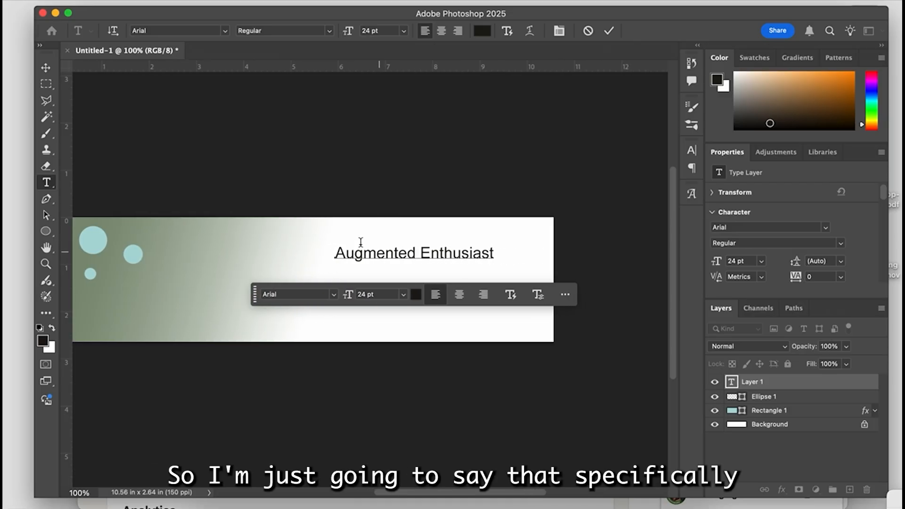
{"action": "scroll", "coordinate": [462, 248], "scroll_direction": "left", "scroll_amount": 3}
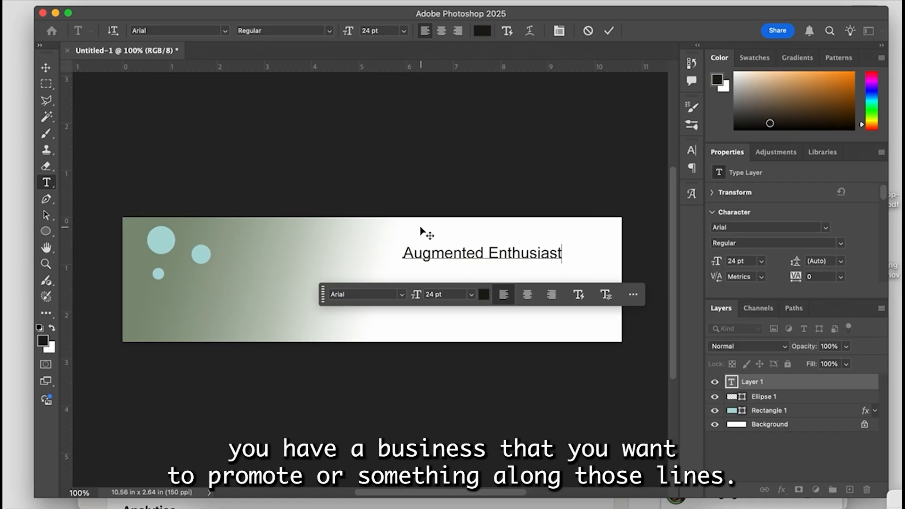
- Try to change the heading's font to Futura Condensed ExtraBold
{"action": "left_click", "coordinate": [357, 294]}
{"action": "left_click", "coordinate": [403, 296]}
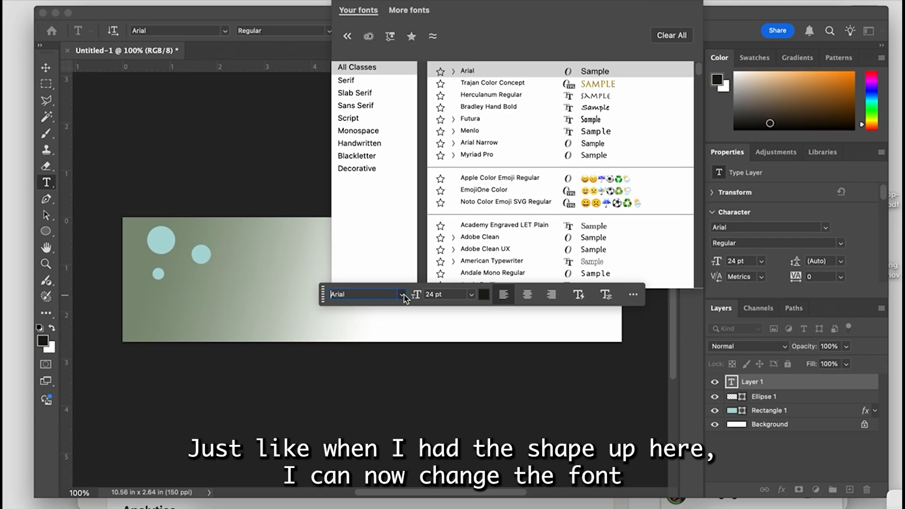
{"action": "left_click", "coordinate": [454, 118]}
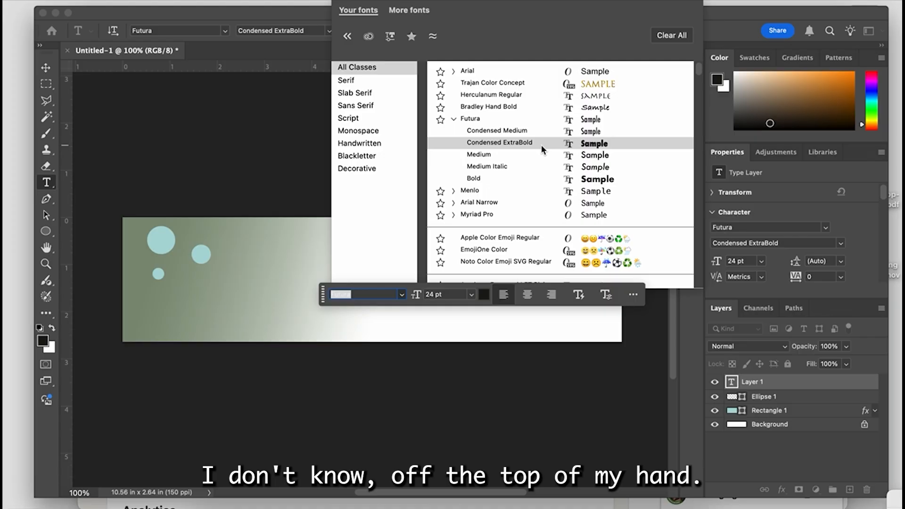
{"action": "left_click", "coordinate": [597, 144]}
{"action": "left_click", "coordinate": [449, 253]}
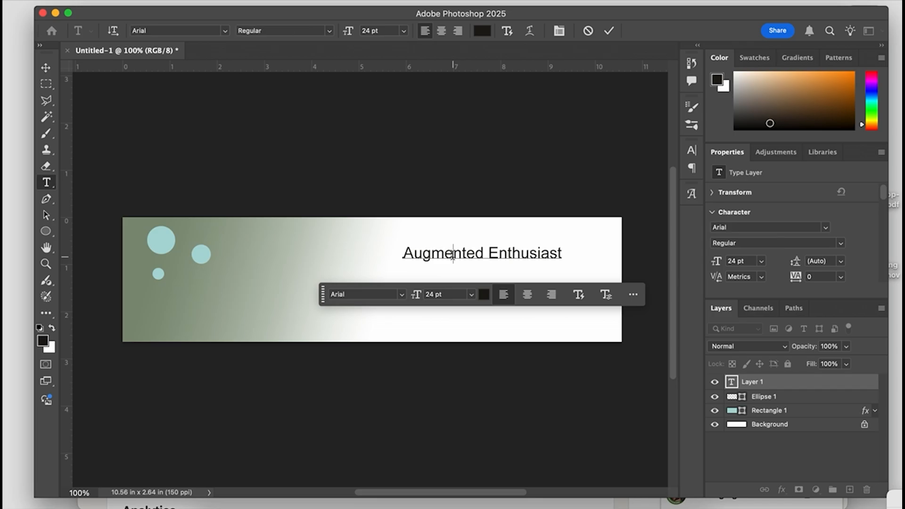
- Select the entire heading text and try the Chalkduster font on it
{"action": "triple_click", "coordinate": [449, 253]}
{"action": "left_click", "coordinate": [402, 294]}
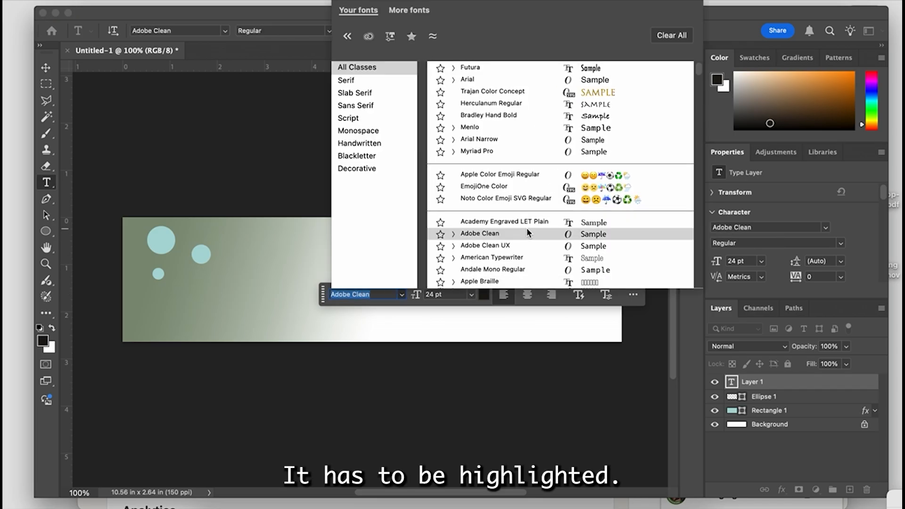
{"action": "scroll", "coordinate": [527, 228], "scroll_direction": "down", "scroll_amount": 4}
{"action": "scroll", "coordinate": [497, 236], "scroll_direction": "down", "scroll_amount": 6}
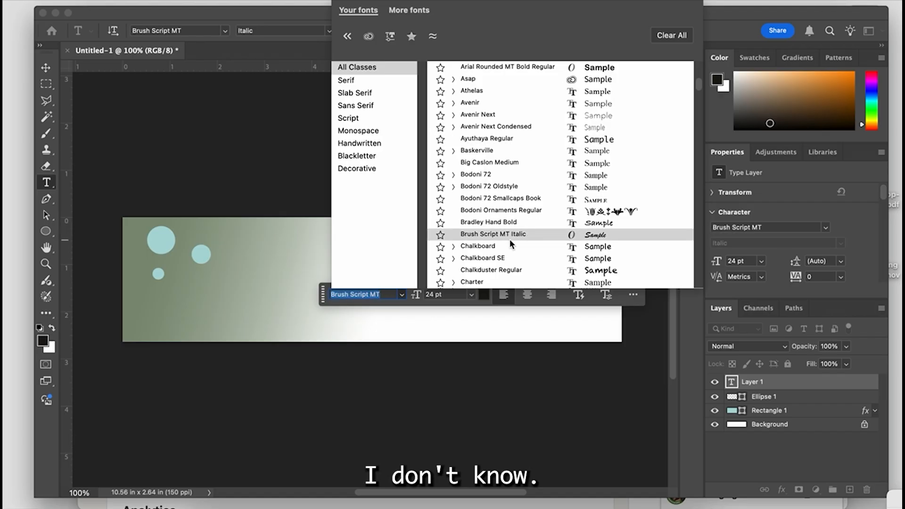
{"action": "left_click", "coordinate": [484, 271]}
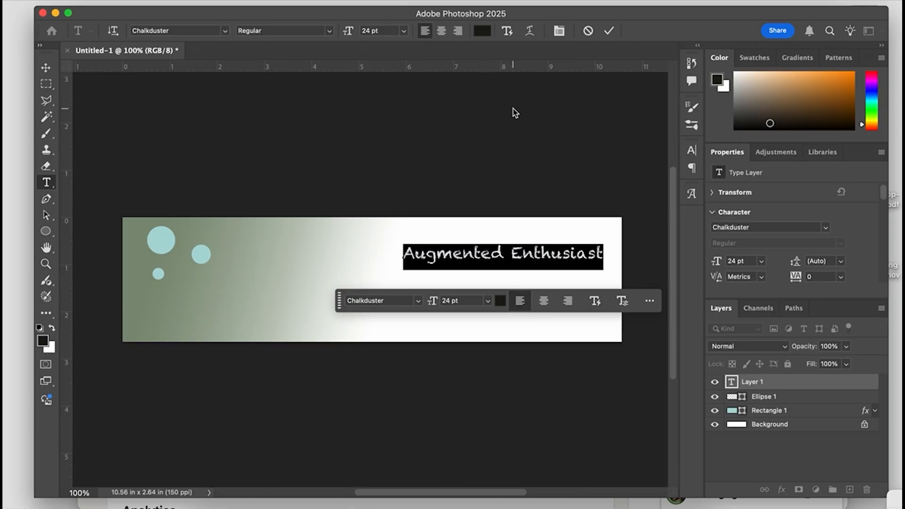
- Set the selected heading's font to Adobe Clean at a size of 48 pt
{"action": "left_click", "coordinate": [418, 301]}
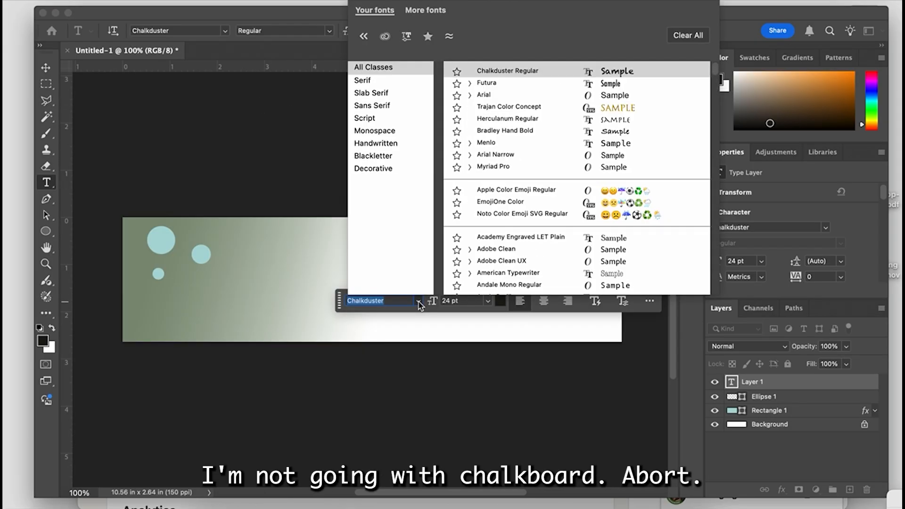
{"action": "scroll", "coordinate": [598, 257], "scroll_direction": "down", "scroll_amount": 5}
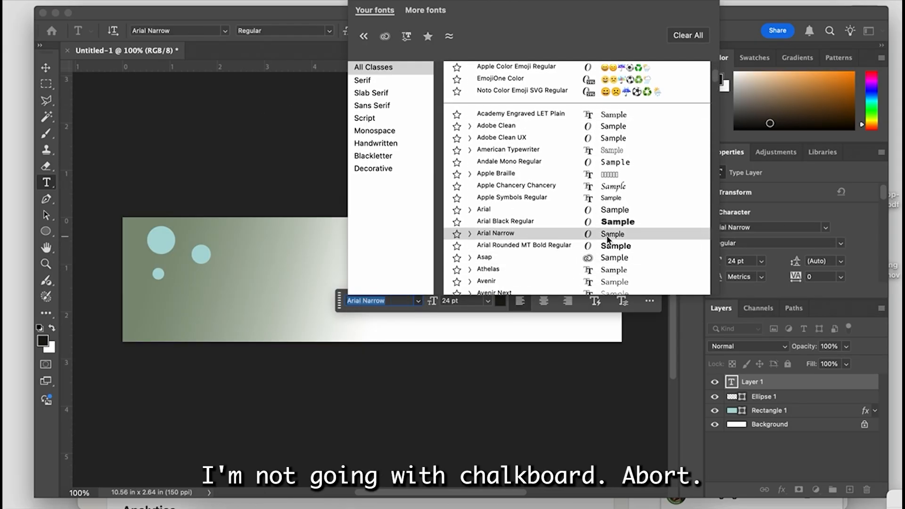
{"action": "left_click", "coordinate": [616, 130]}
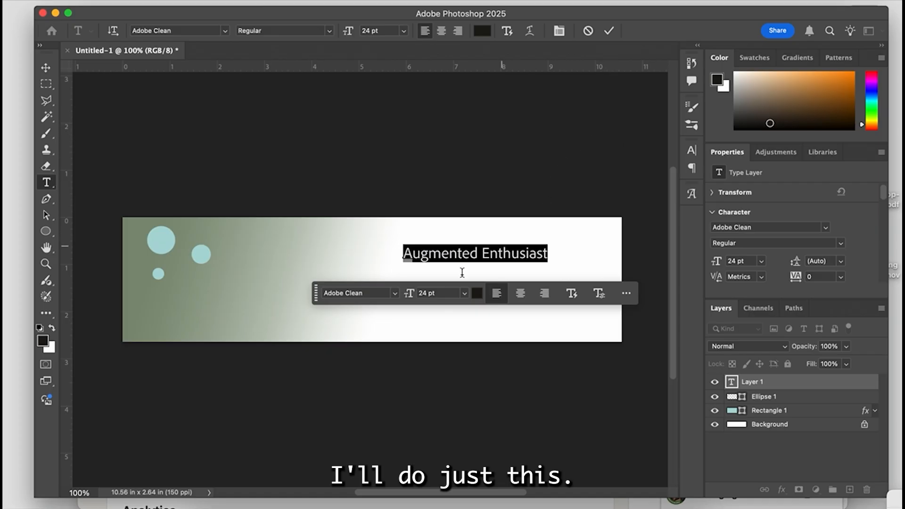
{"action": "left_click", "coordinate": [464, 293]}
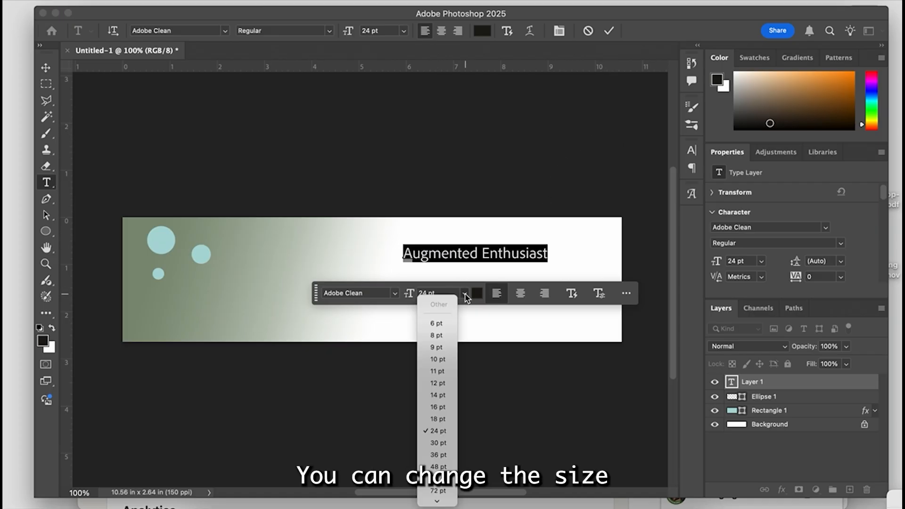
{"action": "left_click", "coordinate": [448, 465]}
- Color the heading dark green (RGB 20, 68, 13) and move it left so it fits fully within the banner
{"action": "left_click", "coordinate": [497, 298]}
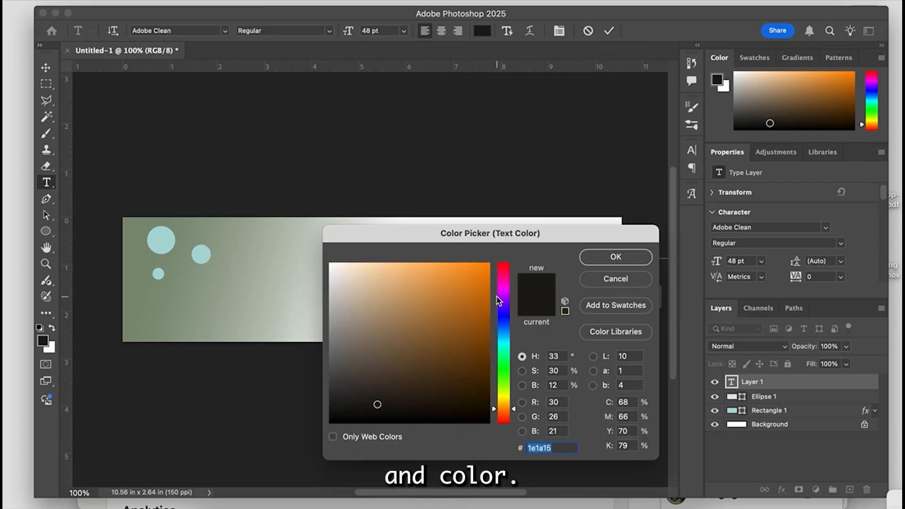
{"action": "mouse_move", "coordinate": [503, 362]}
{"action": "left_mouse_down"}
{"action": "mouse_move", "coordinate": [503, 375]}
{"action": "mouse_move", "coordinate": [489, 332]}
{"action": "mouse_move", "coordinate": [461, 380]}
{"action": "left_mouse_up"}
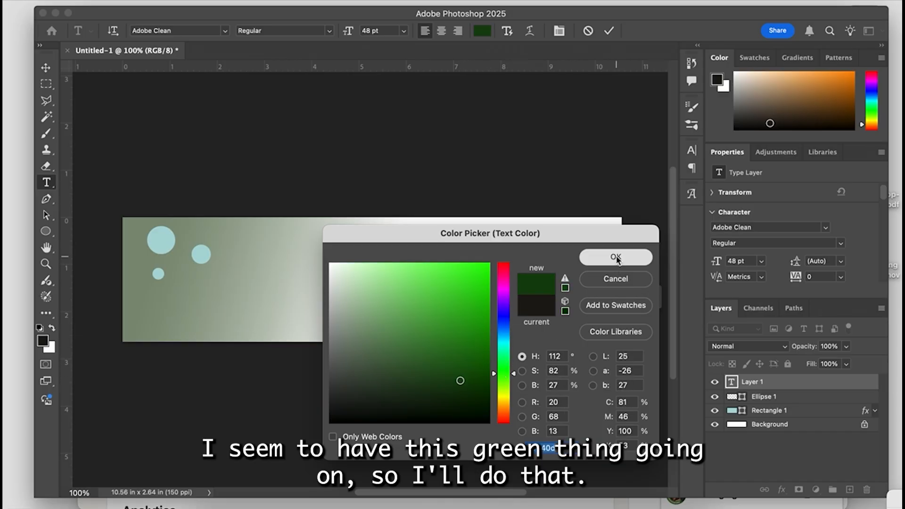
{"action": "left_click", "coordinate": [615, 257]}
{"action": "left_click", "coordinate": [46, 67]}
{"action": "left_click_drag", "start_coordinate": [460, 263], "coordinate": [373, 264]}
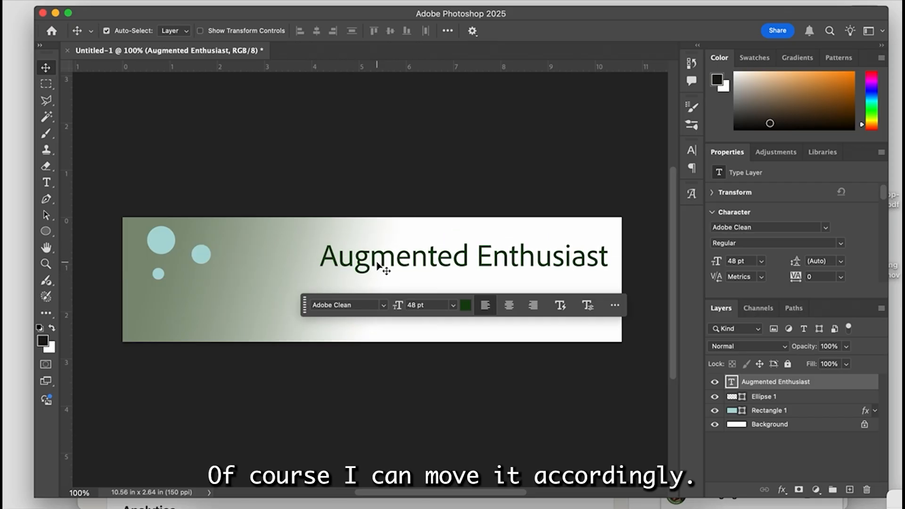
- Add a 3 px red outside stroke to the heading, move the heading slightly up, and deselect it
{"action": "left_click", "coordinate": [782, 489]}
{"action": "left_click", "coordinate": [804, 420]}
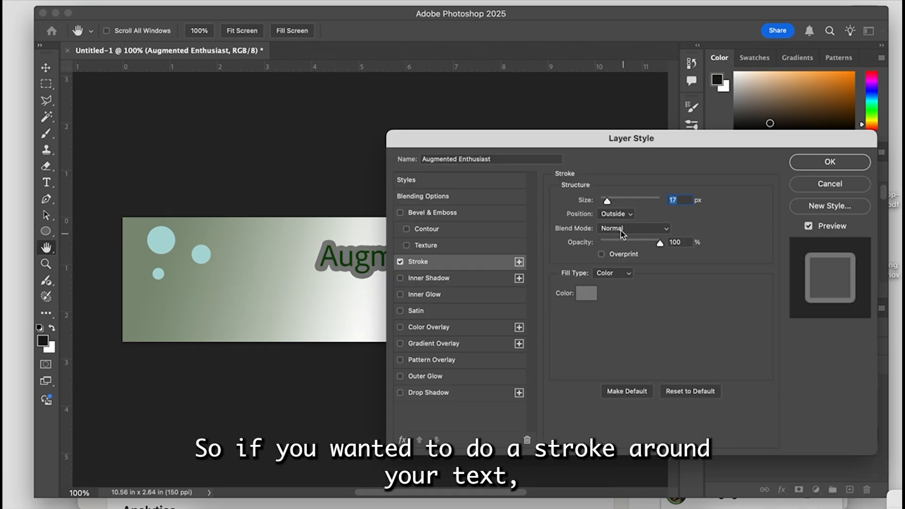
{"action": "left_click_drag", "start_coordinate": [607, 202], "coordinate": [601, 205]}
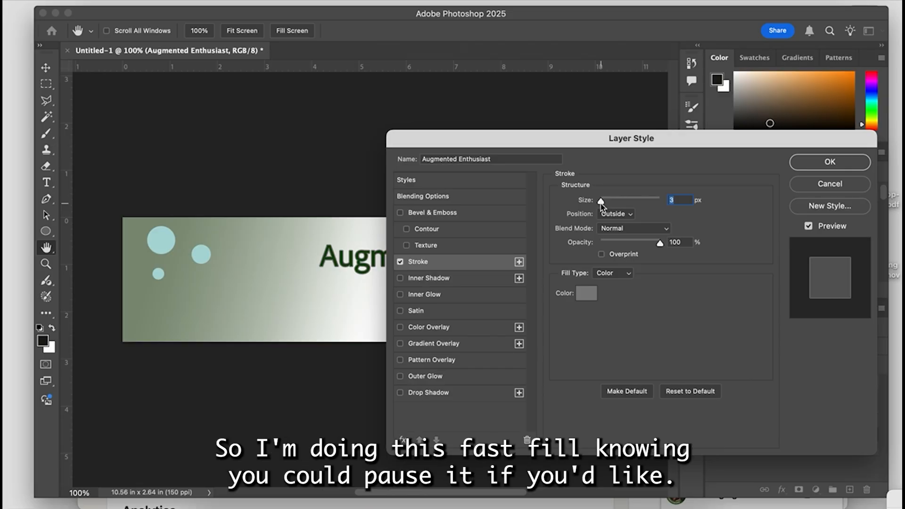
{"action": "left_click", "coordinate": [587, 293]}
{"action": "left_click", "coordinate": [480, 267]}
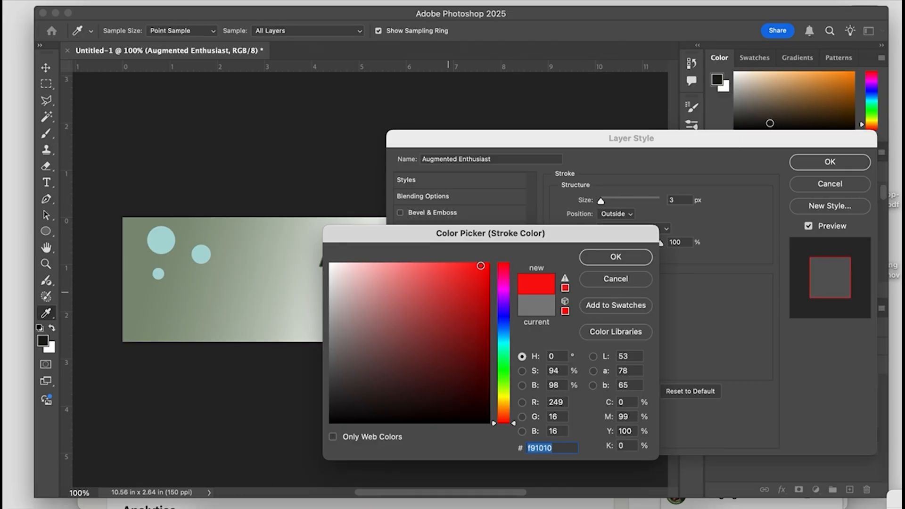
{"action": "left_click", "coordinate": [612, 257]}
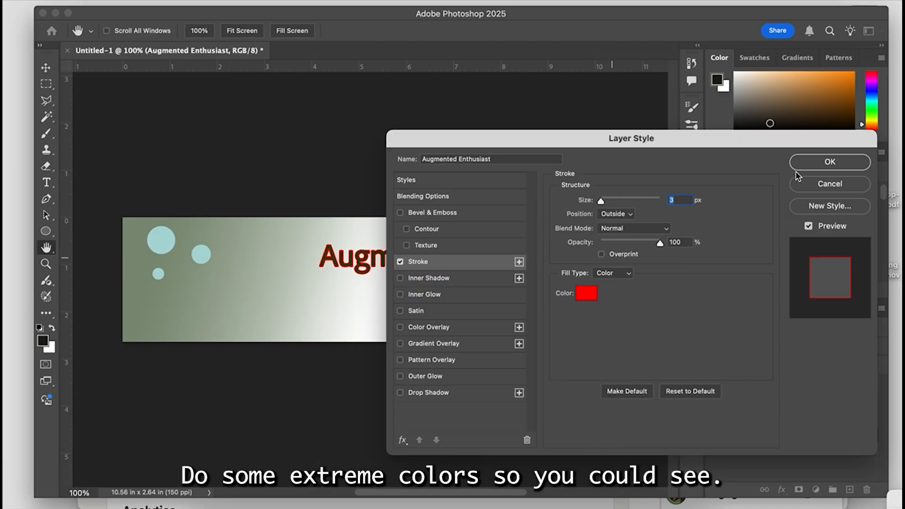
{"action": "left_click", "coordinate": [802, 165]}
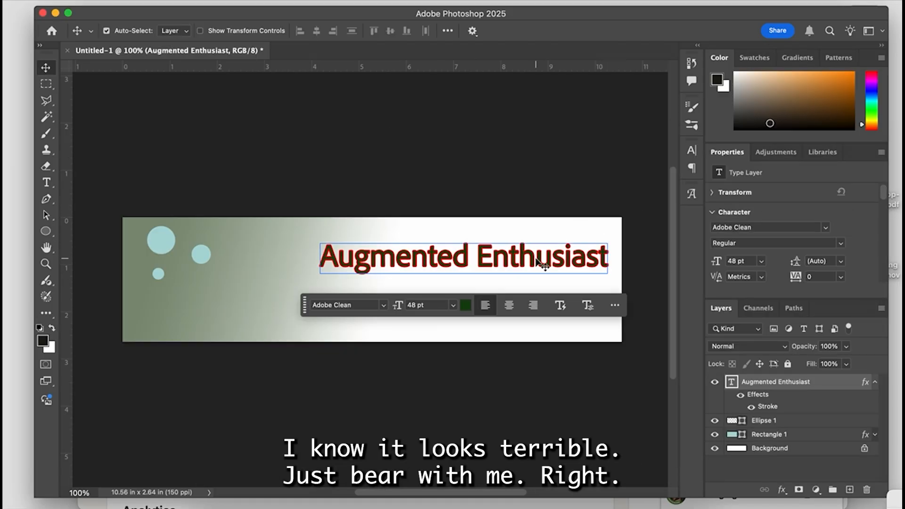
{"action": "left_click_drag", "start_coordinate": [529, 259], "coordinate": [525, 254]}
{"action": "left_click", "coordinate": [451, 165]}
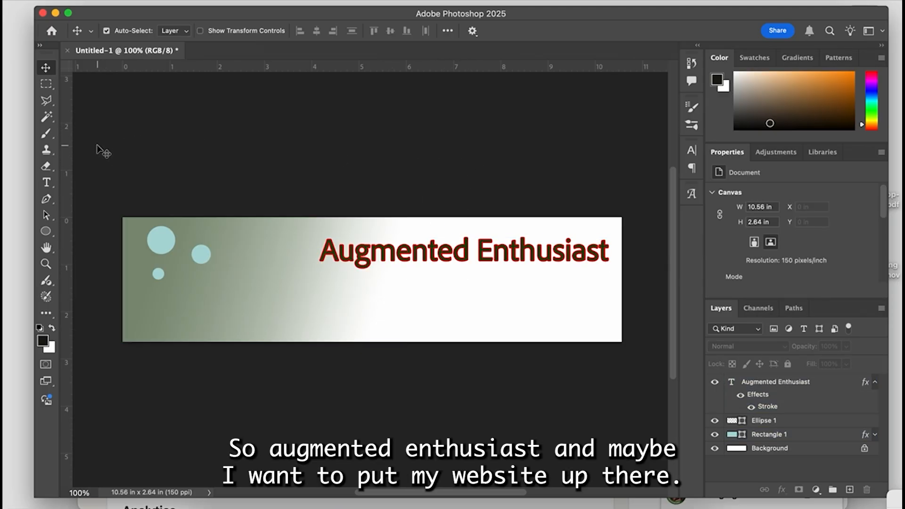
{"action": "left_click", "coordinate": [46, 183]}
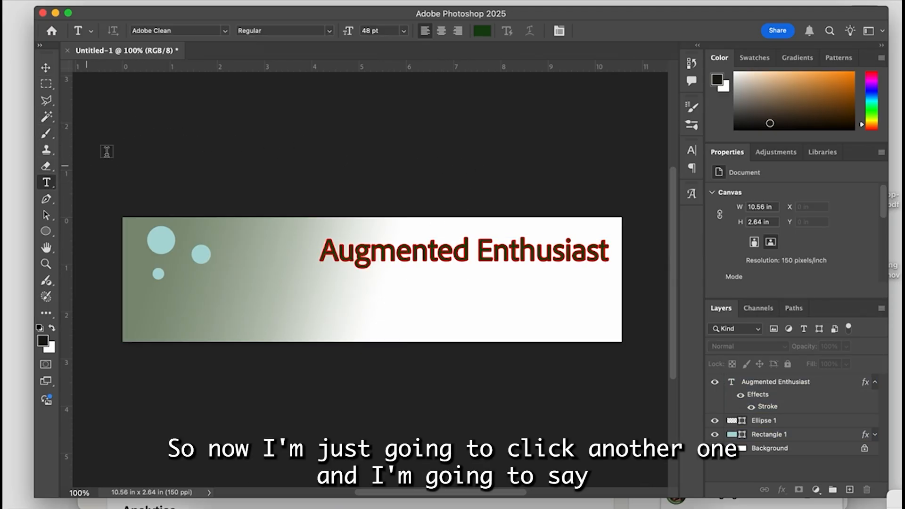
{"action": "left_click", "coordinate": [437, 289]}
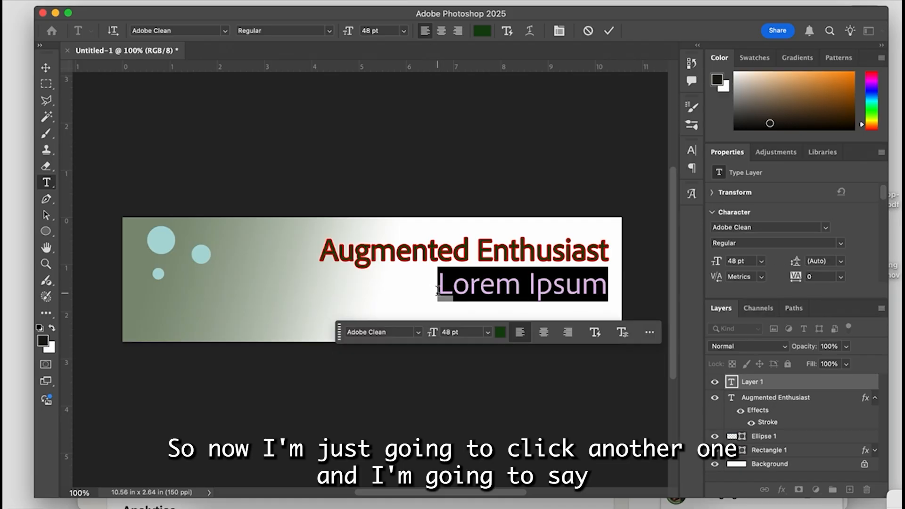
{"action": "type", "text": "w"}
{"action": "key", "text": "BackSpace"}
{"action": "type", "text": "https://"}
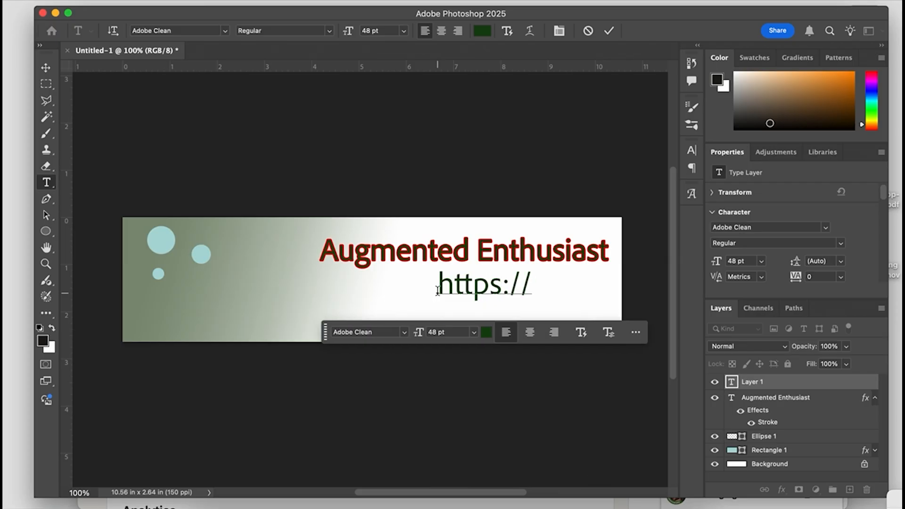
{"action": "type", "text": "brianjse"}
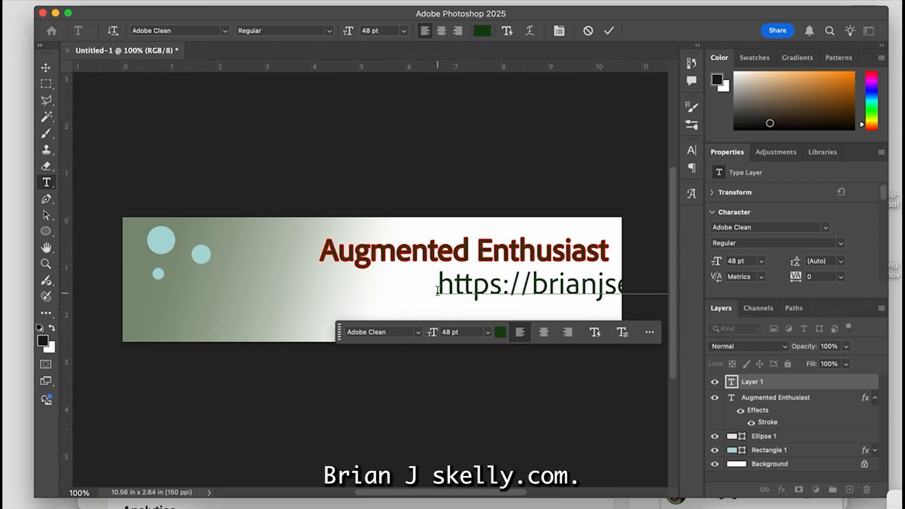
- Set the website address text to Andale Mono at a size of 18 pt
{"action": "left_click_drag", "start_coordinate": [437, 290], "coordinate": [492, 330]}
{"action": "left_click", "coordinate": [489, 333]}
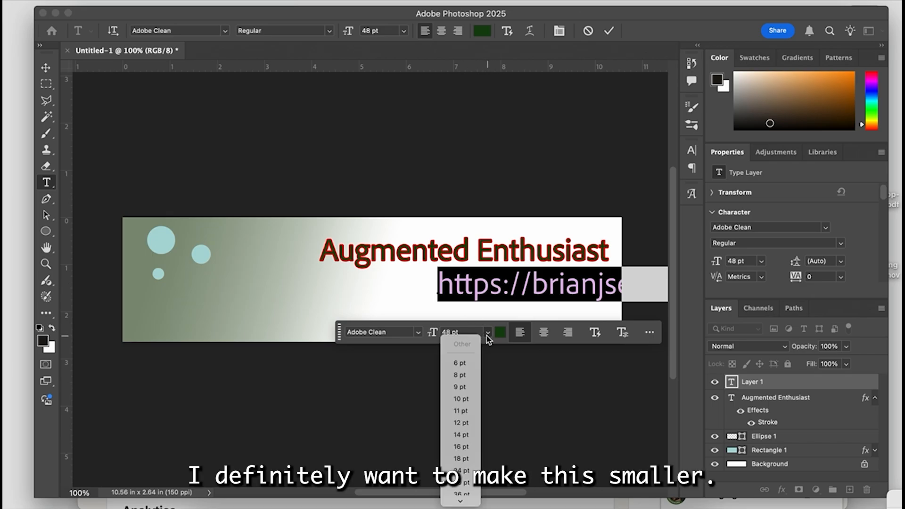
{"action": "left_click", "coordinate": [465, 423]}
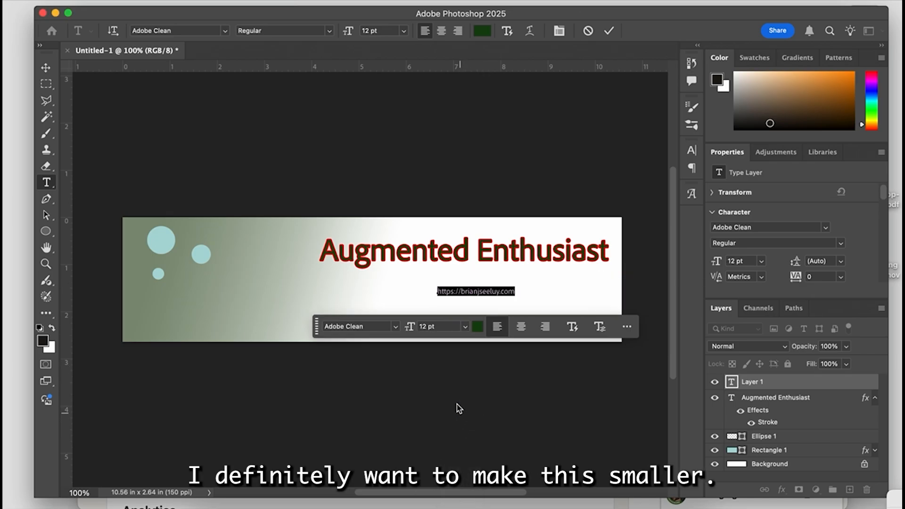
{"action": "left_click", "coordinate": [466, 328]}
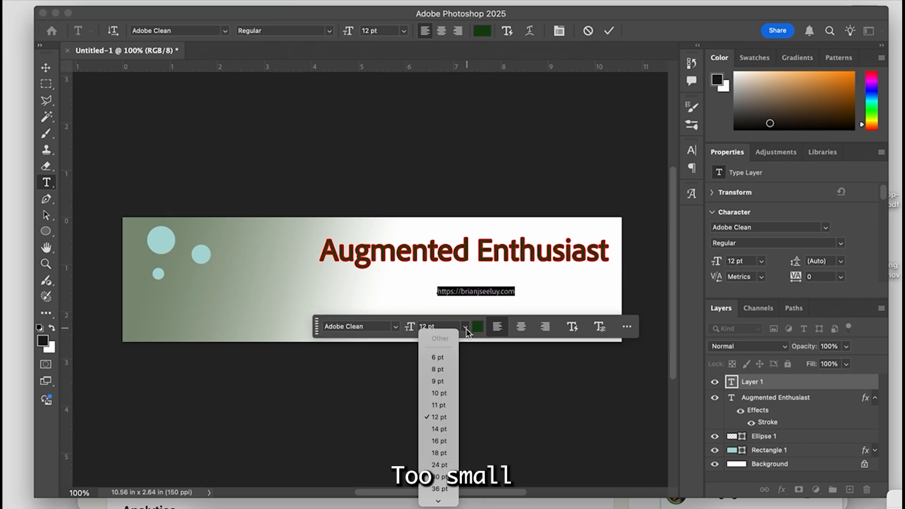
{"action": "left_click", "coordinate": [442, 453]}
{"action": "left_click", "coordinate": [415, 328]}
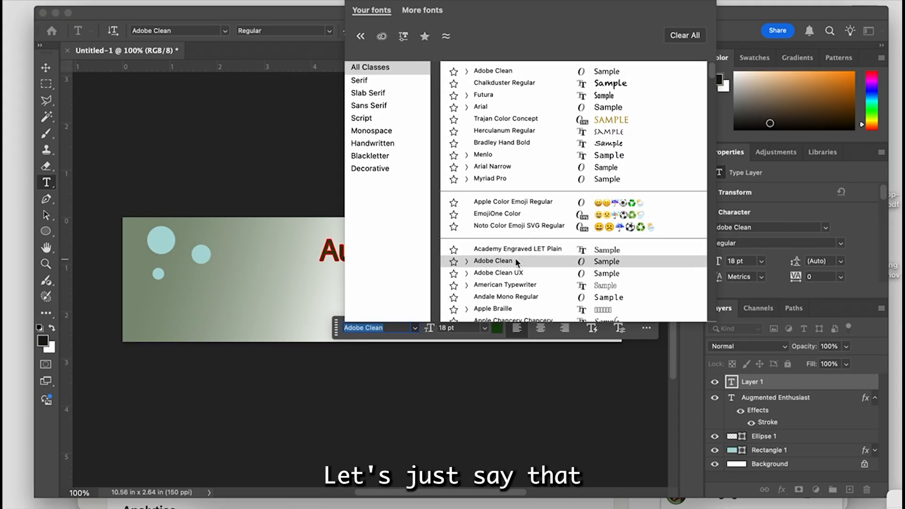
{"action": "left_click", "coordinate": [524, 296]}
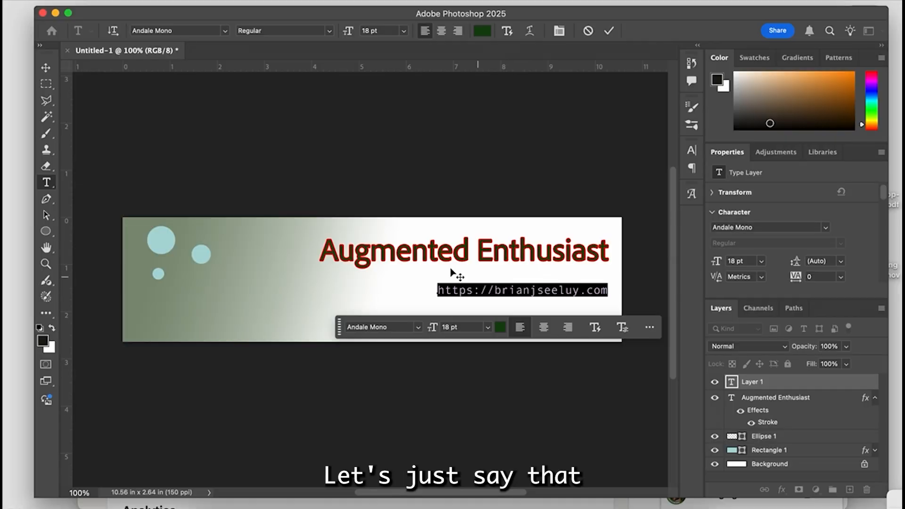
- Move the website address up directly beneath the heading, shift both texts left toward the banner's centre, and deselect them
{"action": "left_click", "coordinate": [46, 69]}
{"action": "left_click_drag", "start_coordinate": [503, 295], "coordinate": [516, 276]}
{"action": "left_click", "coordinate": [508, 171]}
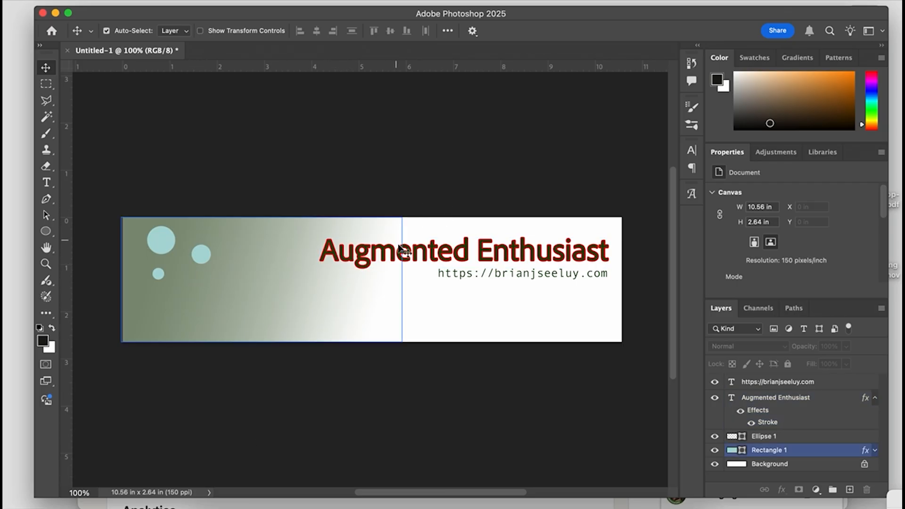
{"action": "left_click_drag", "start_coordinate": [442, 258], "coordinate": [383, 251]}
{"action": "left_click_drag", "start_coordinate": [530, 281], "coordinate": [475, 277]}
{"action": "left_click", "coordinate": [223, 324]}
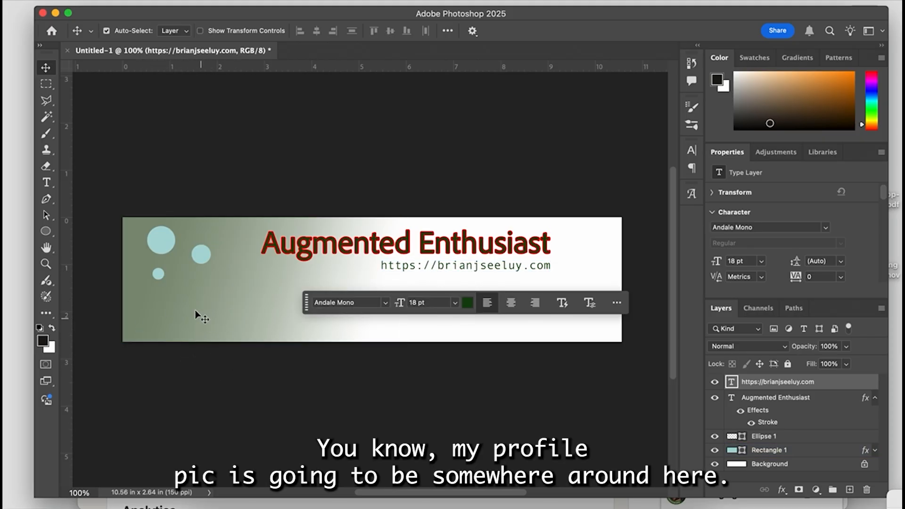
{"action": "left_click", "coordinate": [231, 371]}
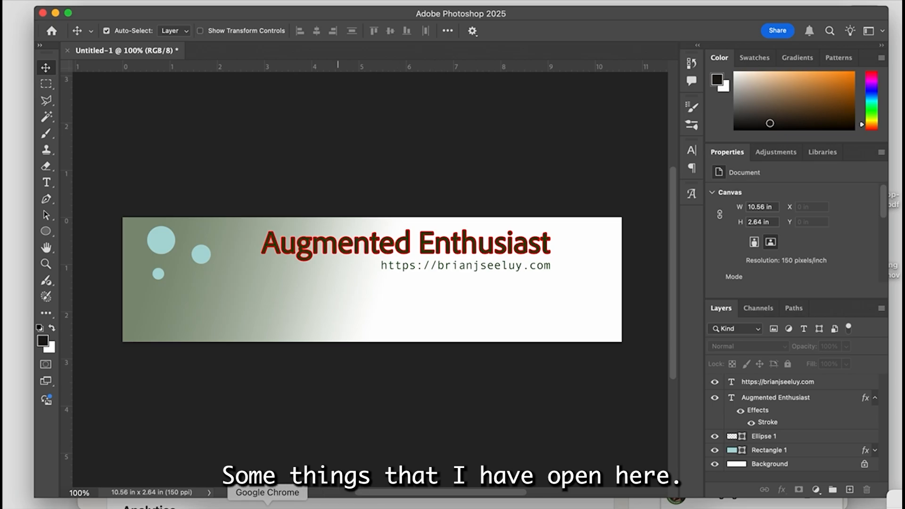
- Switch to Chrome and browse the photo and illustration collections on Pixabay
{"action": "left_click", "coordinate": [267, 505]}
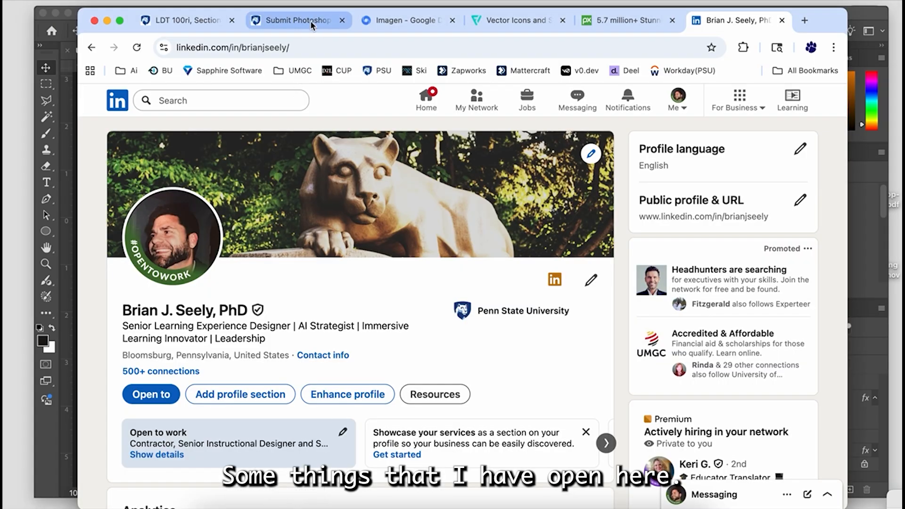
{"action": "left_click", "coordinate": [621, 22]}
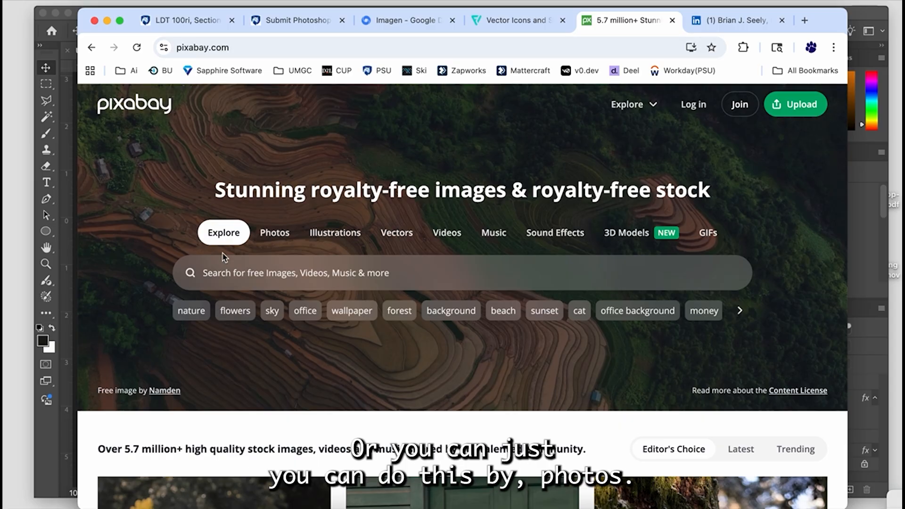
{"action": "left_click", "coordinate": [275, 238]}
{"action": "scroll", "coordinate": [303, 300], "scroll_direction": "down", "scroll_amount": 5}
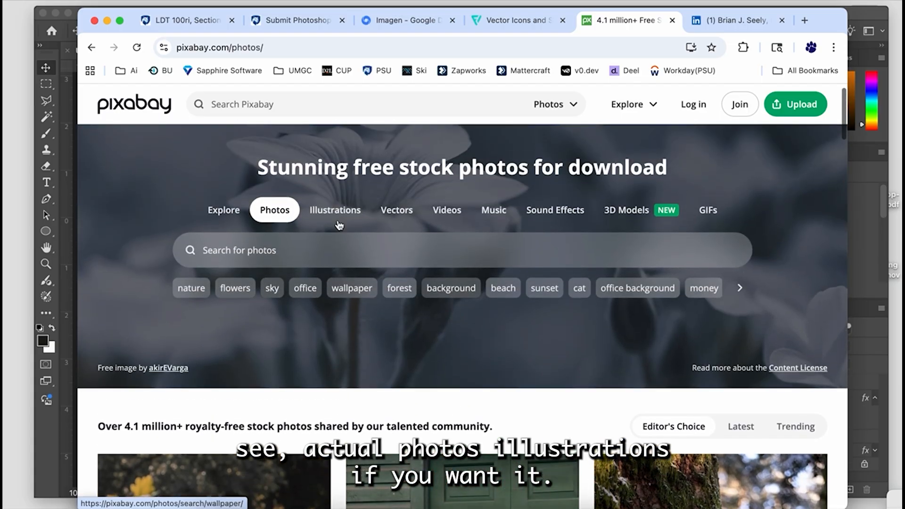
{"action": "left_click", "coordinate": [340, 212]}
{"action": "scroll", "coordinate": [318, 332], "scroll_direction": "down", "scroll_amount": 5}
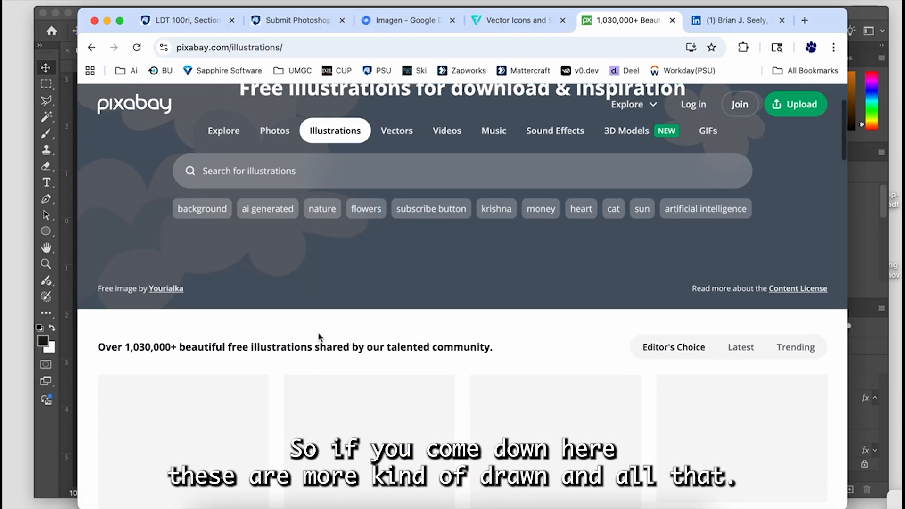
{"action": "scroll", "coordinate": [319, 338], "scroll_direction": "down", "scroll_amount": 6}
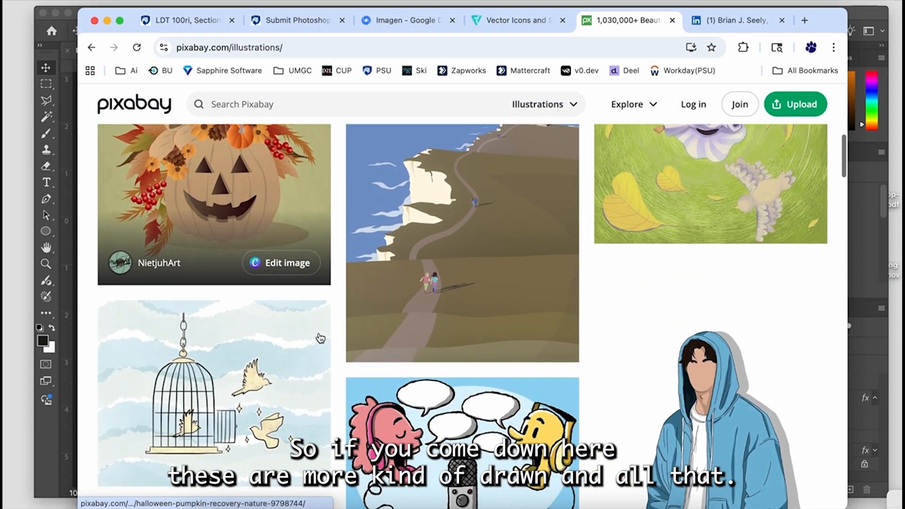
{"action": "scroll", "coordinate": [785, 374], "scroll_direction": "up", "scroll_amount": 10}
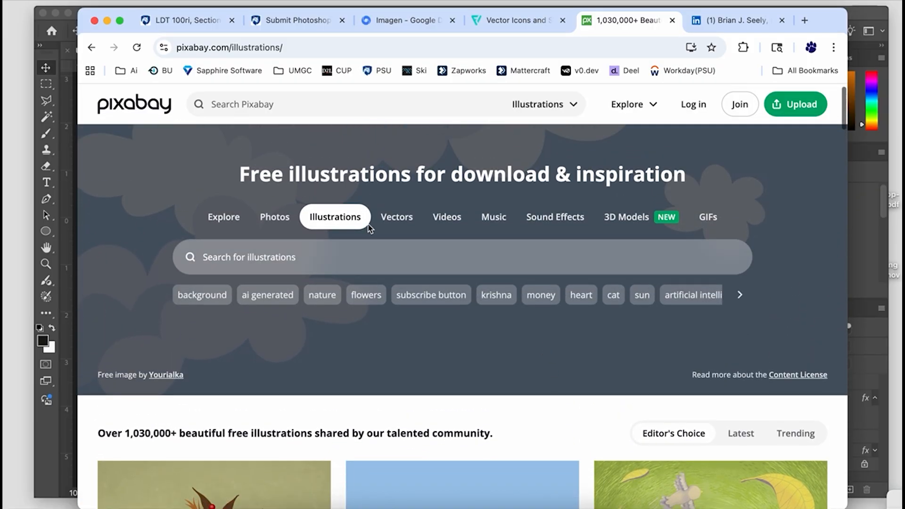
- Browse Pixabay's vector collection, open the drawing of a cyclist carrying a bike, and dismiss the Google sign-in prompt
{"action": "scroll", "coordinate": [384, 221], "scroll_direction": "down", "scroll_amount": 8}
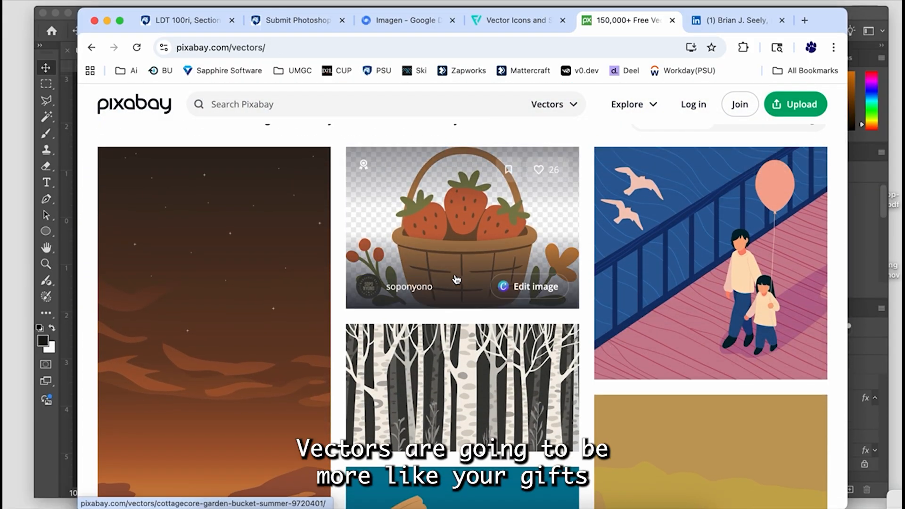
{"action": "scroll", "coordinate": [436, 217], "scroll_direction": "up", "scroll_amount": 3}
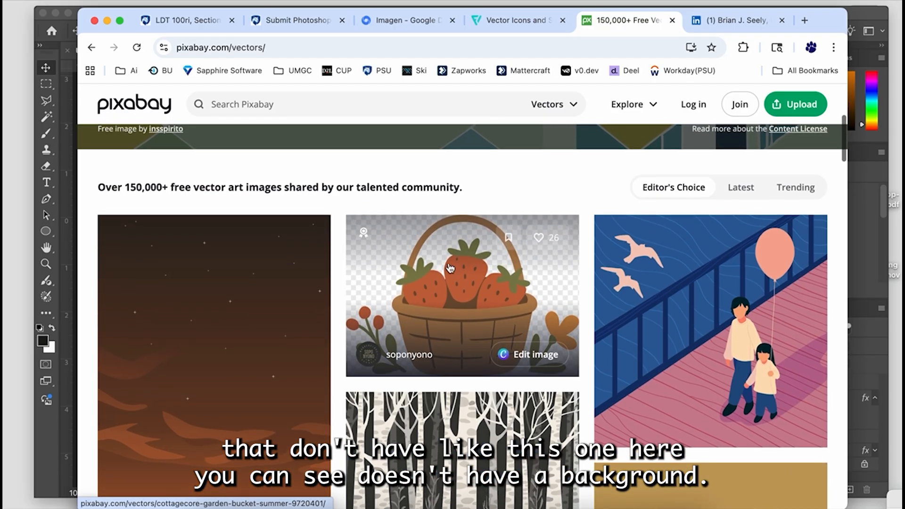
{"action": "scroll", "coordinate": [440, 266], "scroll_direction": "down", "scroll_amount": 5}
{"action": "scroll", "coordinate": [440, 269], "scroll_direction": "down", "scroll_amount": 10}
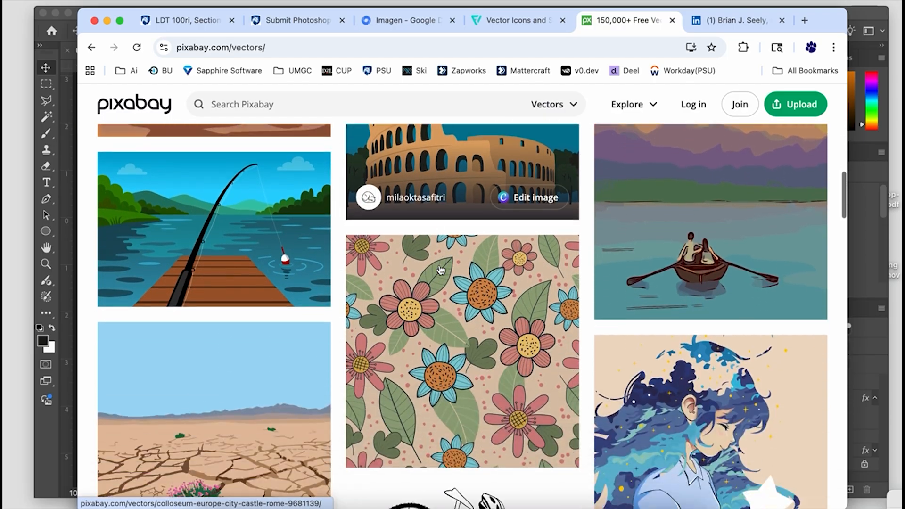
{"action": "scroll", "coordinate": [440, 270], "scroll_direction": "down", "scroll_amount": 6}
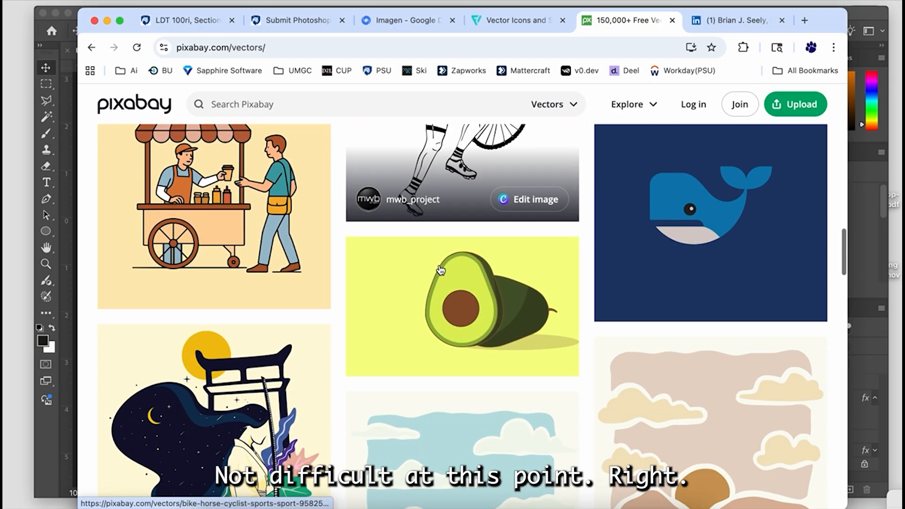
{"action": "scroll", "coordinate": [440, 269], "scroll_direction": "up", "scroll_amount": 5}
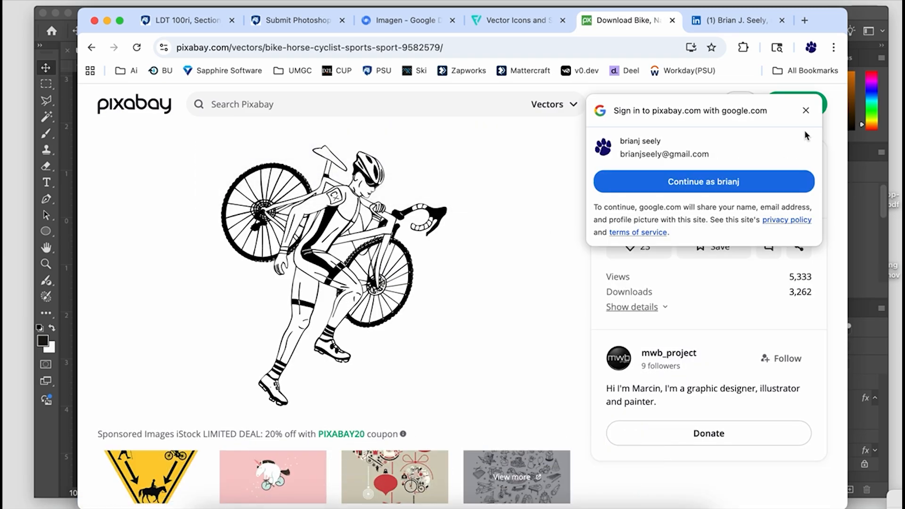
{"action": "left_click", "coordinate": [805, 110]}
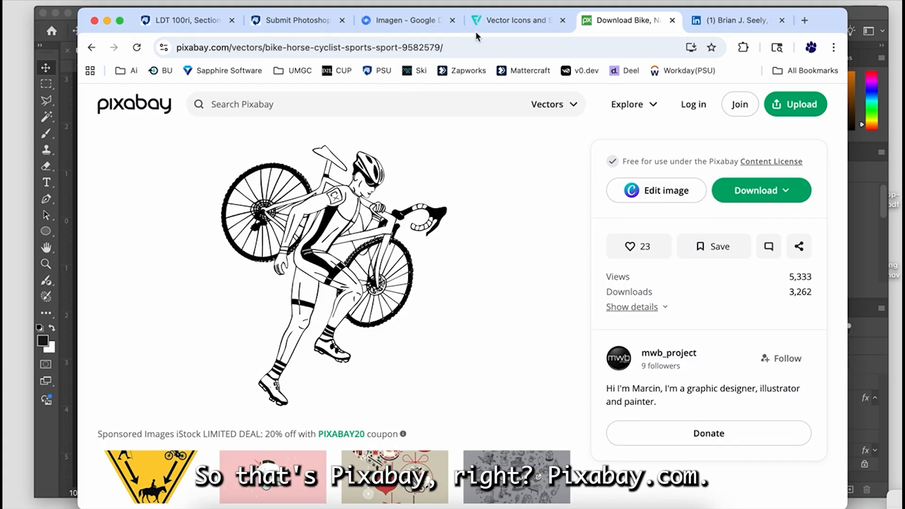
- Search Flaticon for augmented reality icons
{"action": "left_click", "coordinate": [529, 21]}
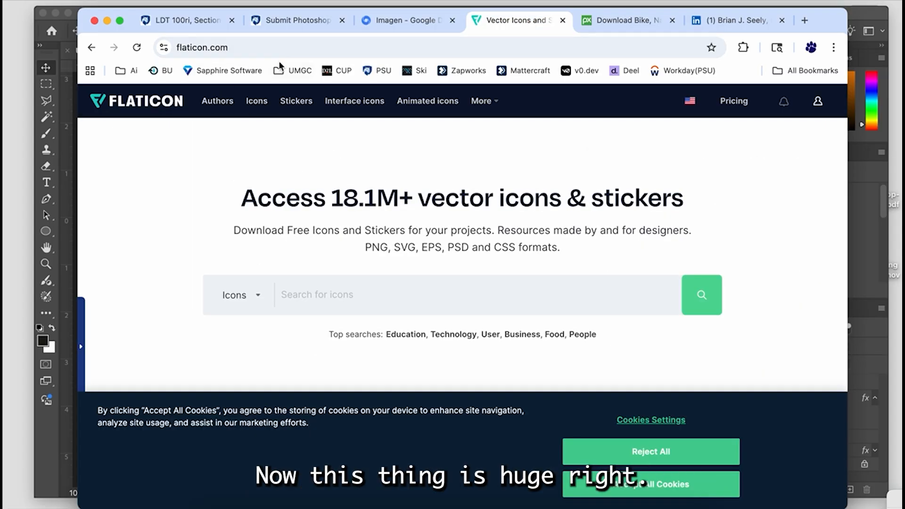
{"action": "left_click", "coordinate": [311, 295]}
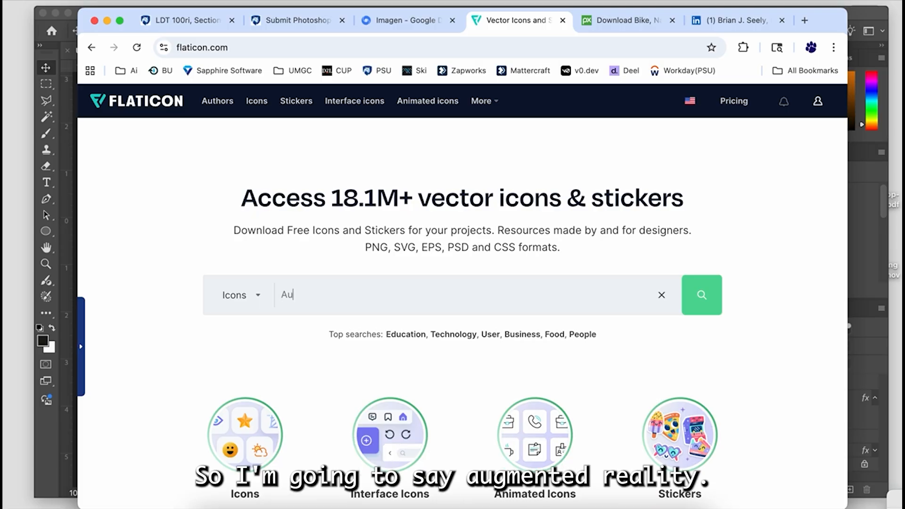
{"action": "type", "text": "Augmented Reality"}
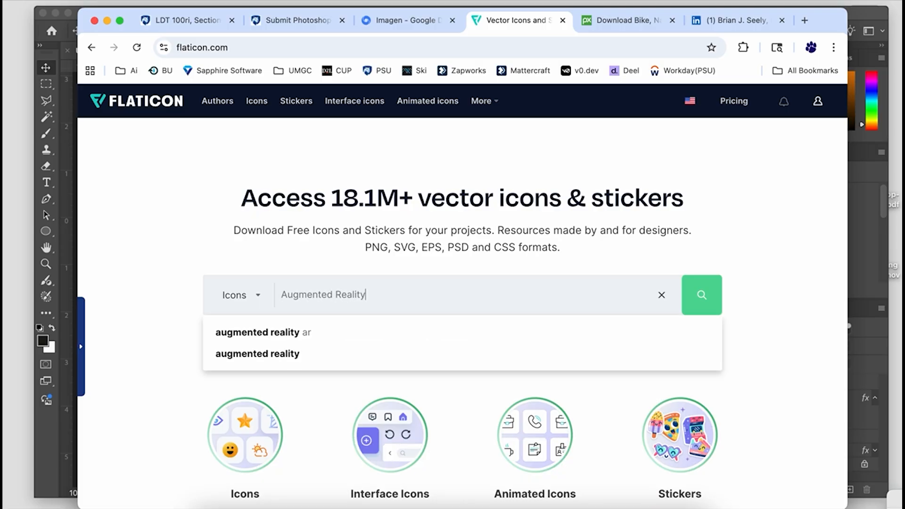
{"action": "key", "text": "Return"}
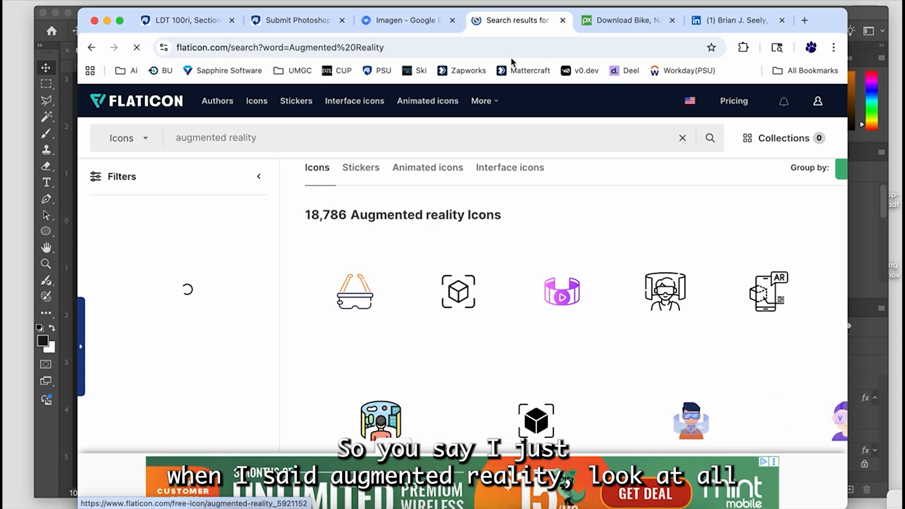
- Choose the outline icon of a phone with a cube and request its free PNG download
{"action": "scroll", "coordinate": [366, 195], "scroll_direction": "down", "scroll_amount": 10}
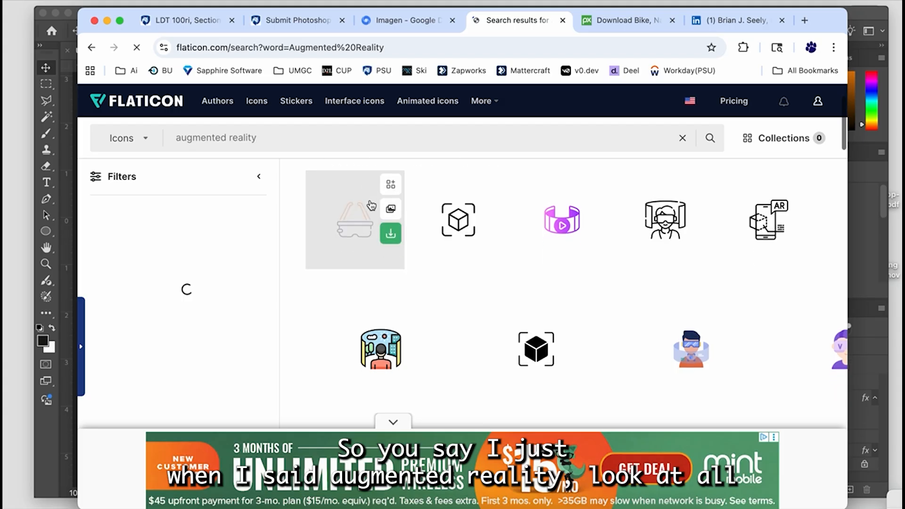
{"action": "scroll", "coordinate": [373, 206], "scroll_direction": "down", "scroll_amount": 8}
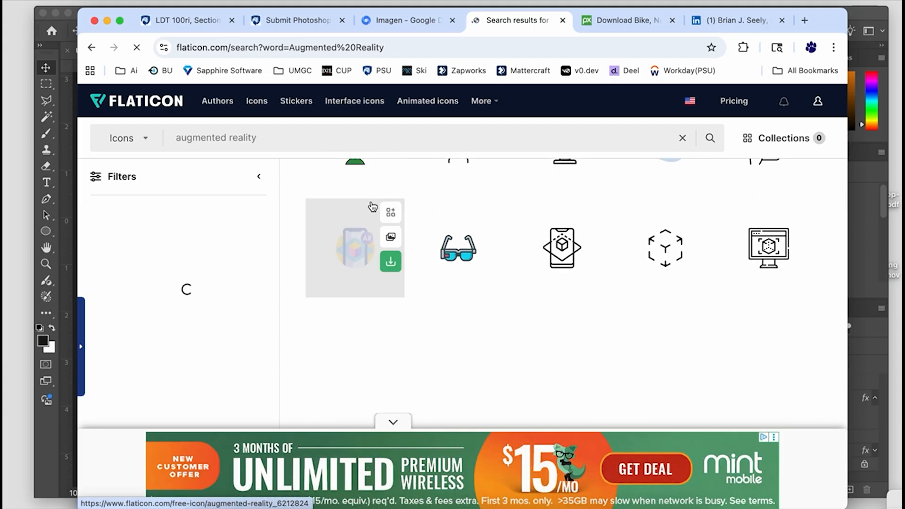
{"action": "scroll", "coordinate": [372, 206], "scroll_direction": "up", "scroll_amount": 3}
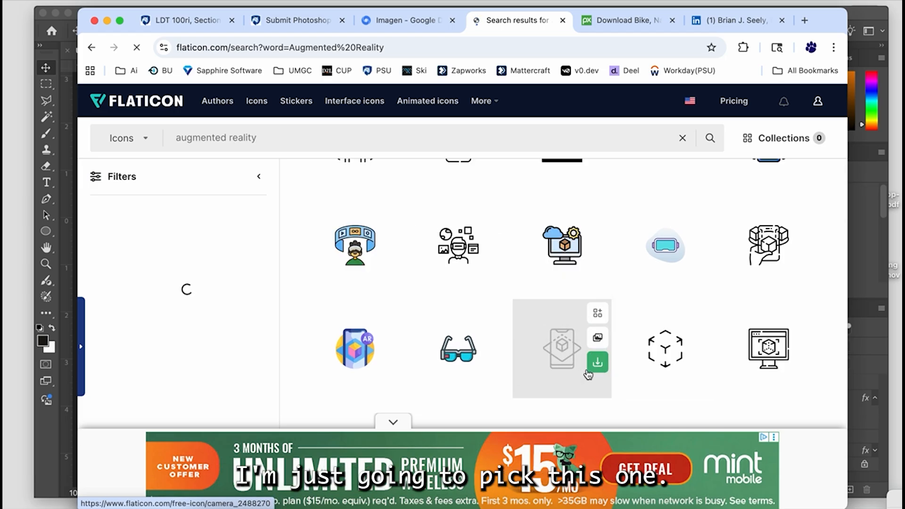
{"action": "left_click", "coordinate": [600, 371]}
{"action": "scroll", "coordinate": [573, 348], "scroll_direction": "down", "scroll_amount": 1}
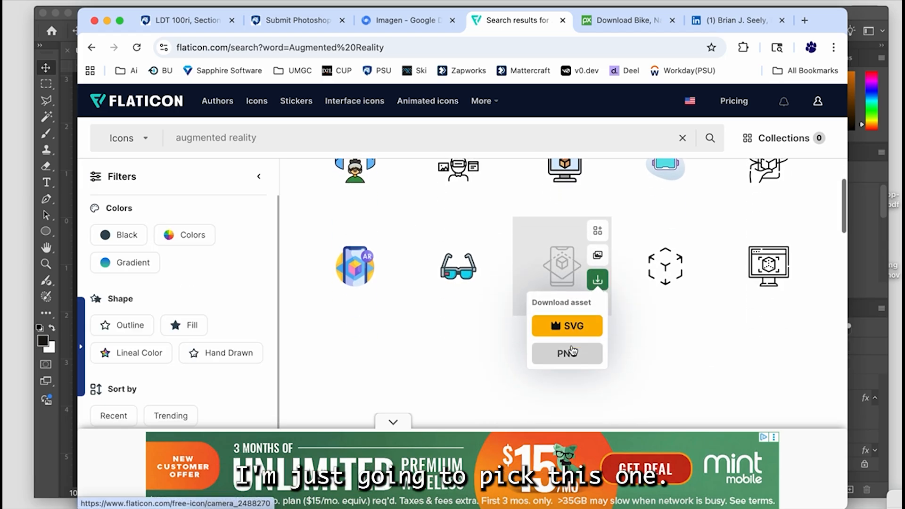
{"action": "left_click", "coordinate": [566, 355]}
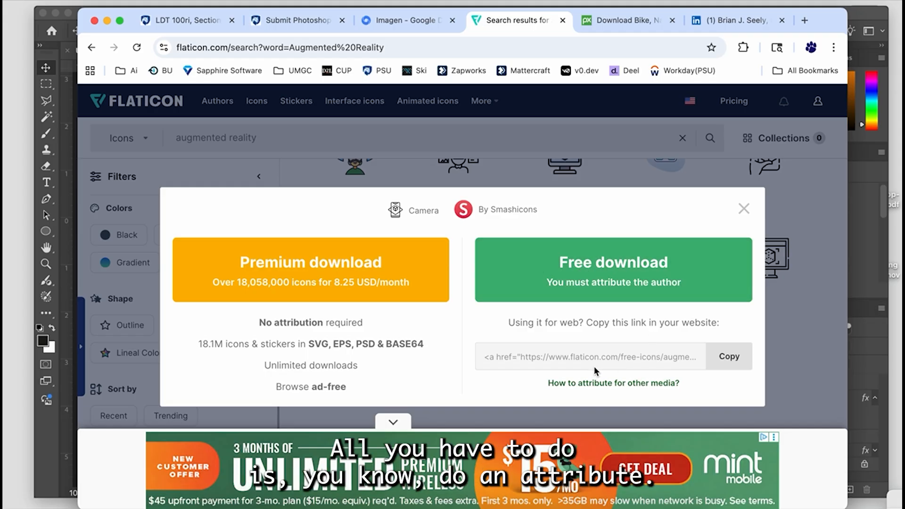
{"action": "left_click", "coordinate": [624, 269]}
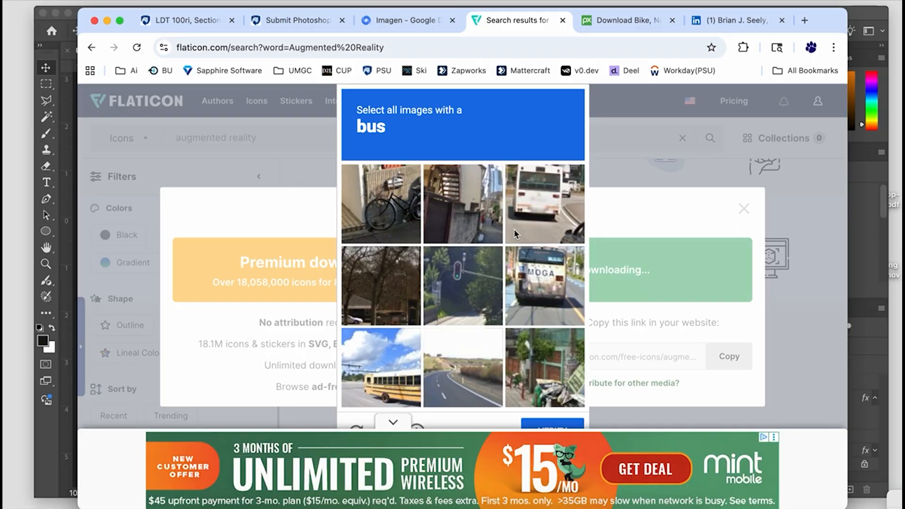
- Complete the image verification by selecting every bus, and save the icon to the Desktop as camera
{"action": "left_click", "coordinate": [542, 205]}
{"action": "left_click", "coordinate": [542, 285]}
{"action": "left_click", "coordinate": [429, 362]}
{"action": "left_click", "coordinate": [429, 362]}
{"action": "left_click", "coordinate": [381, 368]}
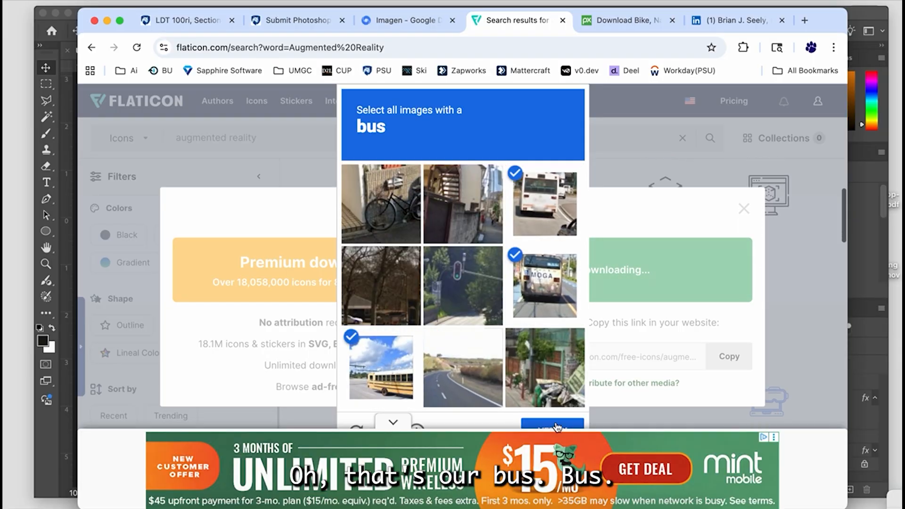
{"action": "left_click", "coordinate": [573, 425]}
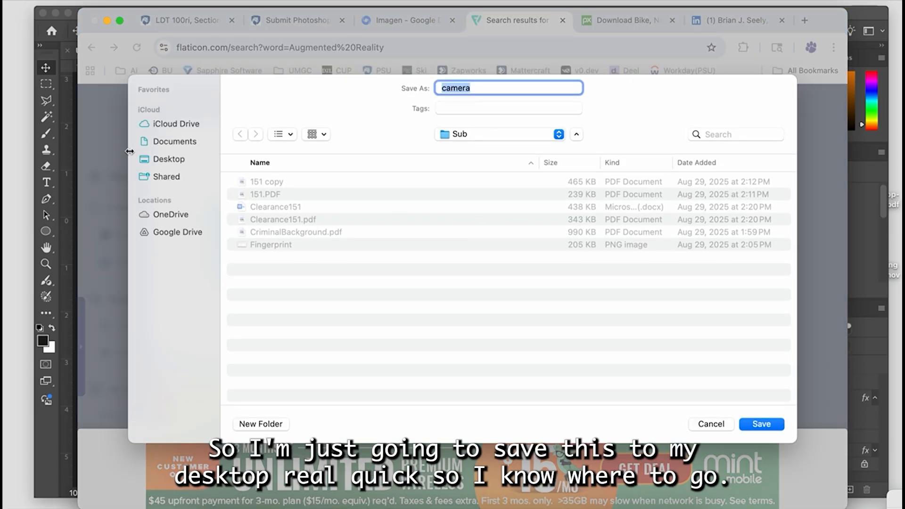
{"action": "left_click", "coordinate": [175, 160]}
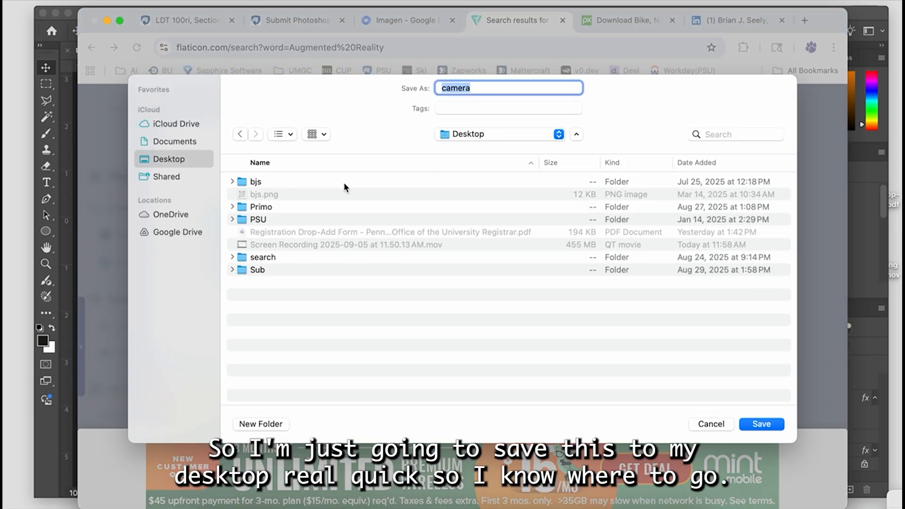
{"action": "left_click", "coordinate": [783, 423]}
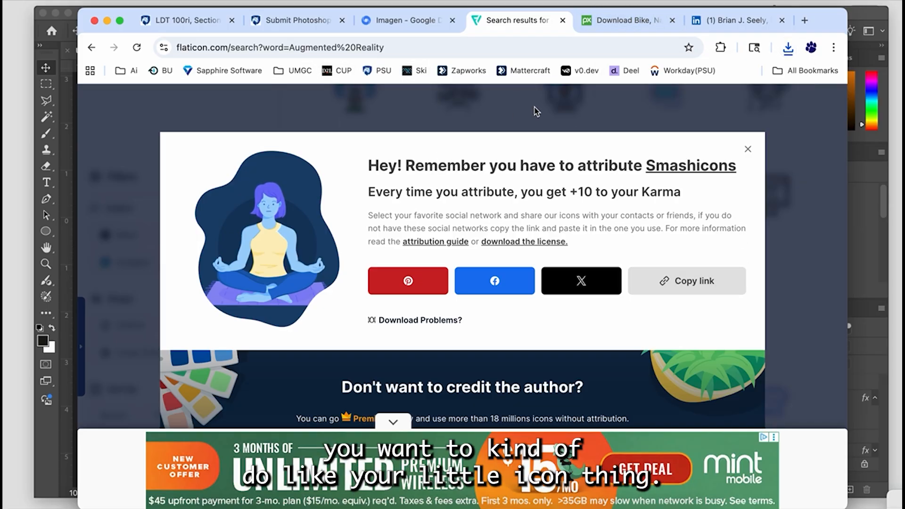
- Open the Whisk image tool from Google DeepMind's Imagen page
{"action": "left_click", "coordinate": [416, 21]}
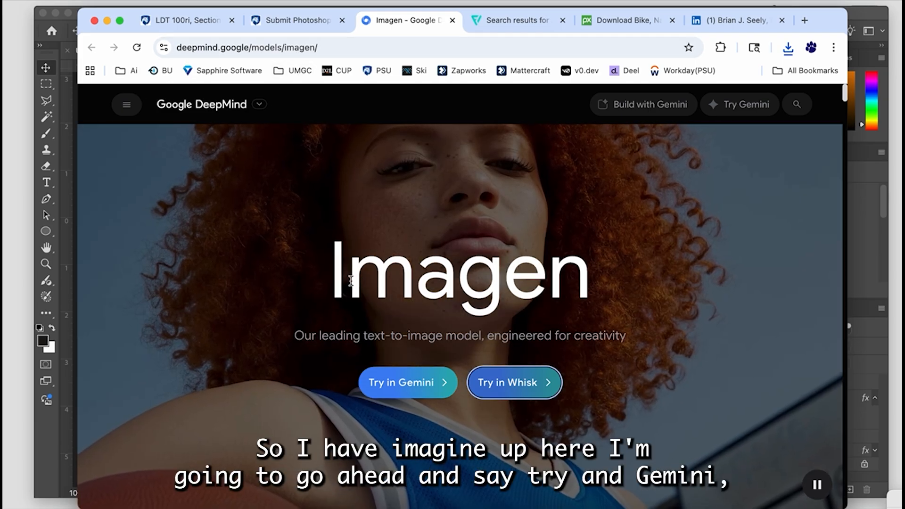
{"action": "left_click", "coordinate": [398, 381]}
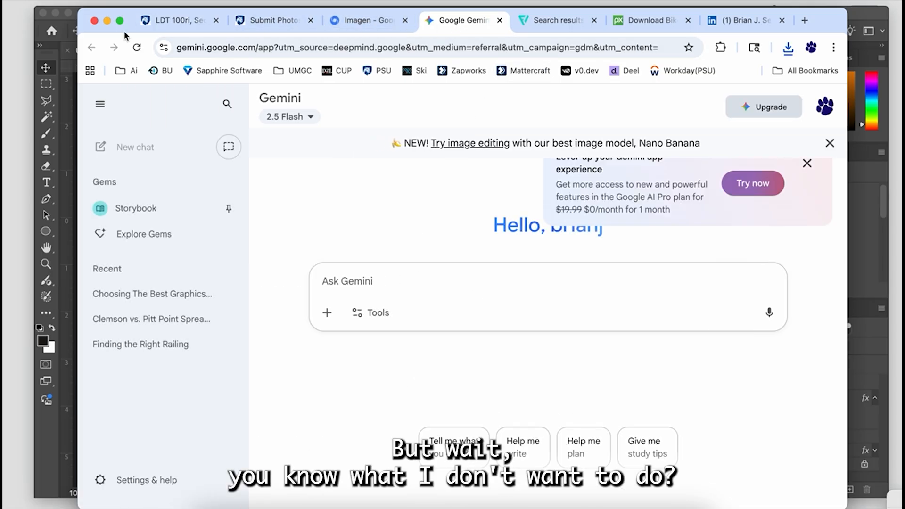
{"action": "left_click", "coordinate": [392, 23]}
{"action": "left_click", "coordinate": [525, 386]}
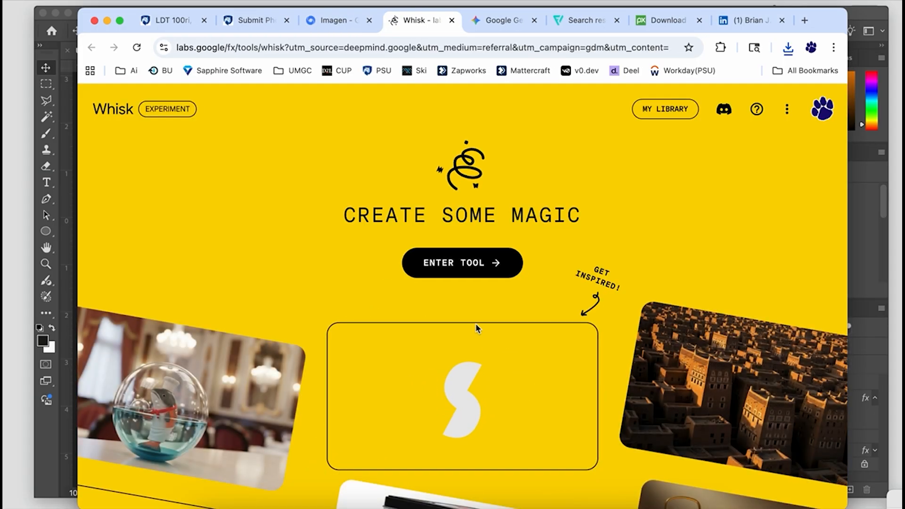
{"action": "left_click", "coordinate": [467, 265]}
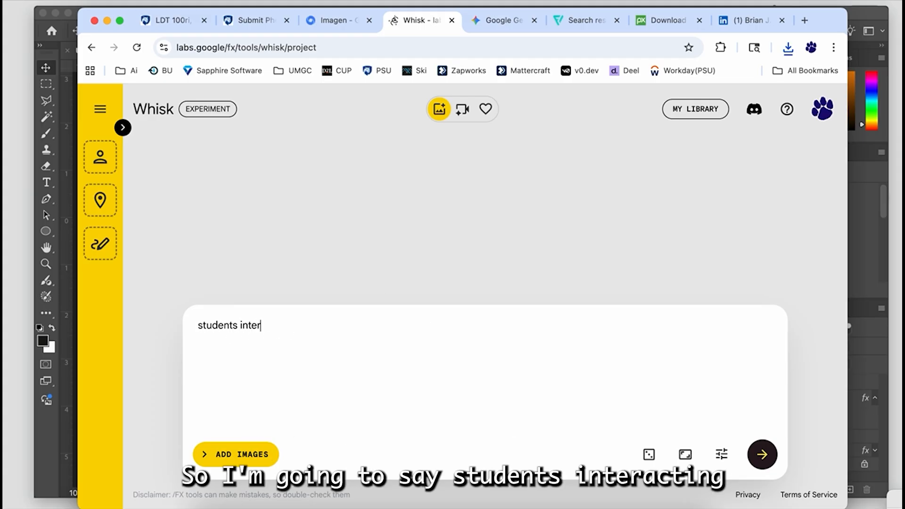
- Write an image prompt in Whisk describing students interacting with augmented reality
{"action": "type", "text": "acting wit"}
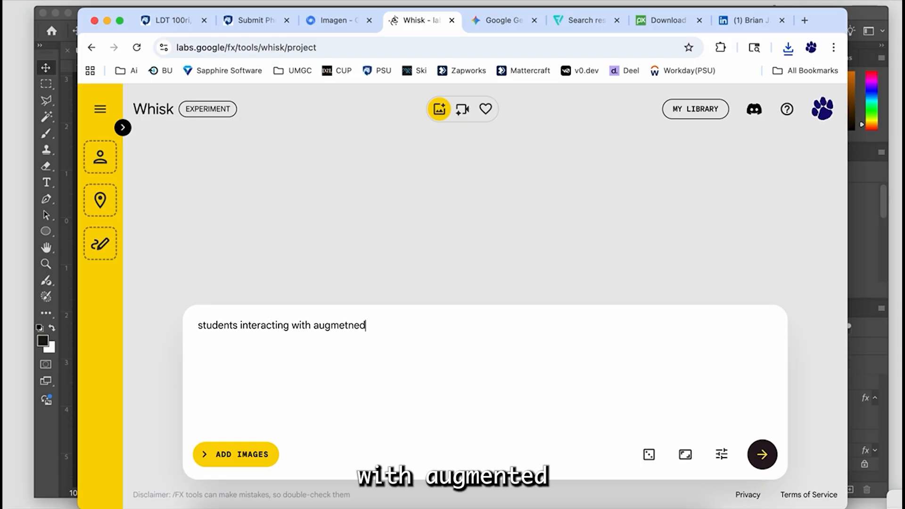
{"action": "type", "text": "h augmented realit"}
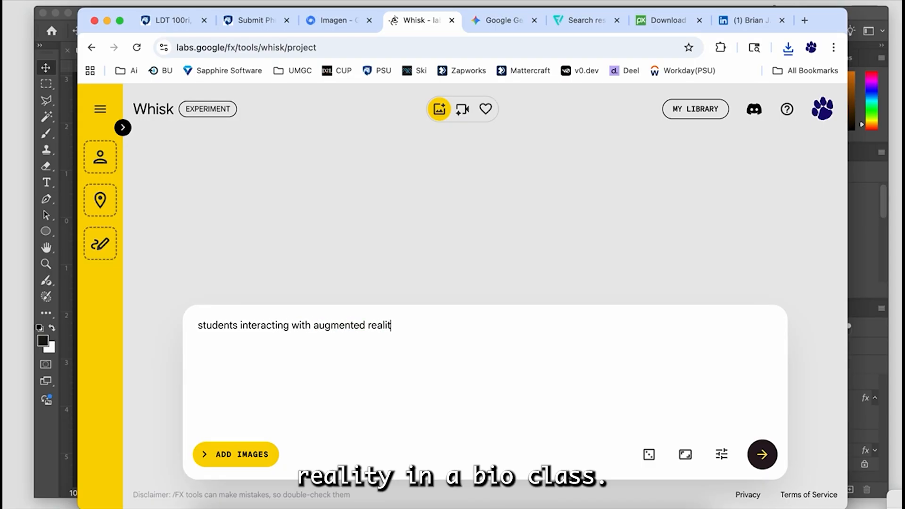
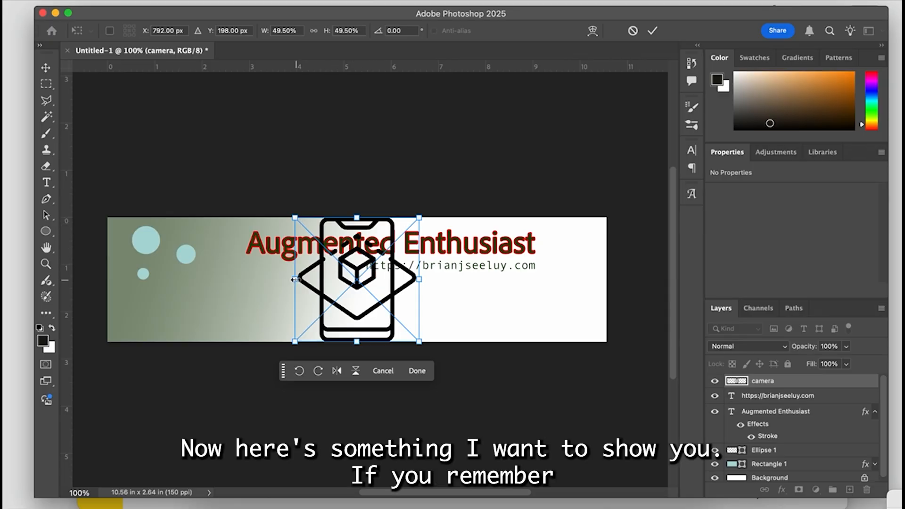
{"action": "left_click_drag", "start_coordinate": [296, 279], "coordinate": [348, 279]}
{"action": "left_click_drag", "start_coordinate": [420, 279], "coordinate": [472, 279]}
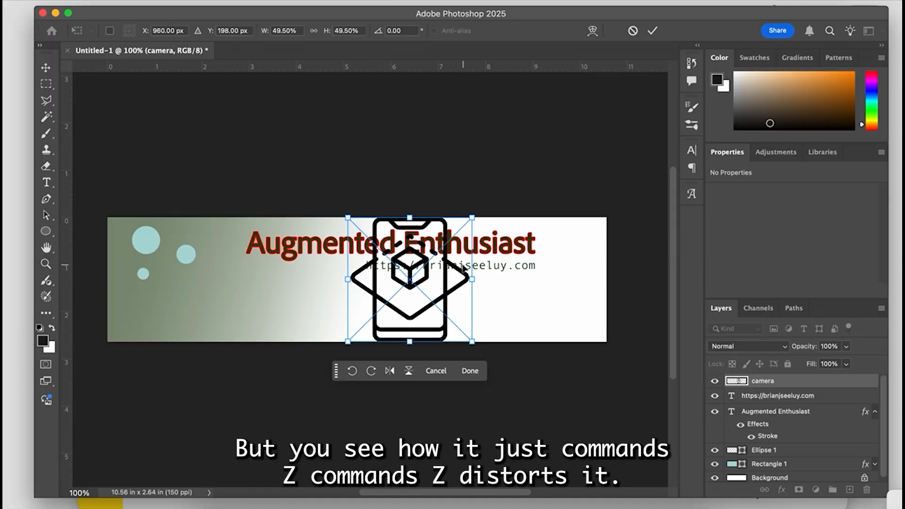
{"action": "key", "text": "super+z"}
{"action": "key", "text": "super+z"}
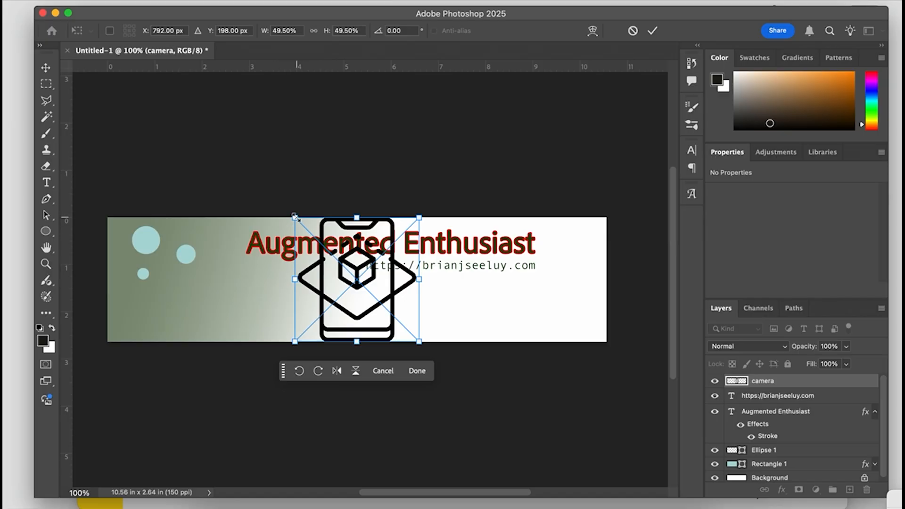
- Scale the phone icon to 52.50% and move it onto the right end of the banner, aligned with the canvas's lower edge
{"action": "mouse_move", "coordinate": [296, 217]}
{"action": "left_mouse_down"}
{"action": "mouse_move", "coordinate": [343, 269]}
{"action": "mouse_move", "coordinate": [246, 169]}
{"action": "mouse_move", "coordinate": [337, 256]}
{"action": "mouse_move", "coordinate": [323, 223]}
{"action": "mouse_move", "coordinate": [272, 201]}
{"action": "mouse_move", "coordinate": [355, 271]}
{"action": "mouse_move", "coordinate": [269, 192]}
{"action": "mouse_move", "coordinate": [287, 214]}
{"action": "left_mouse_up"}
{"action": "left_click_drag", "start_coordinate": [361, 322], "coordinate": [537, 312]}
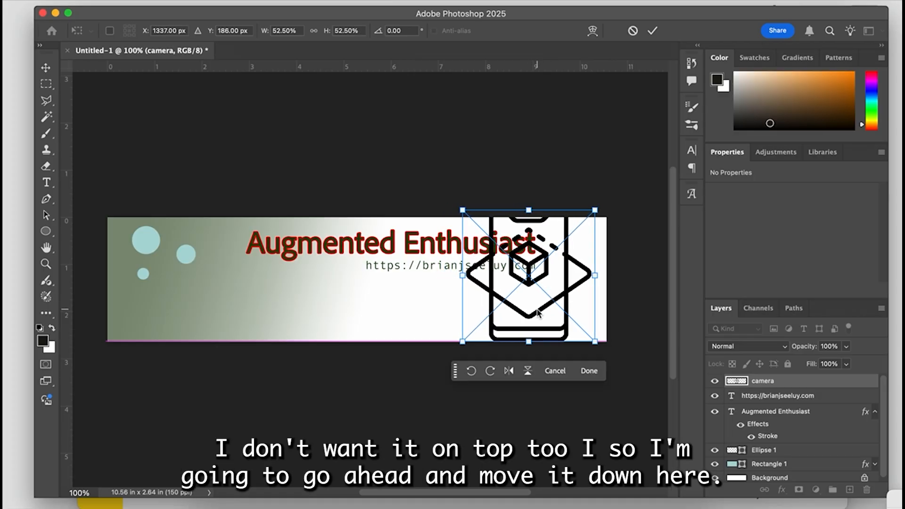
- Move the camera layer between Ellipse 1 and Rectangle 1 and reduce its opacity to 20%
{"action": "left_click_drag", "start_coordinate": [778, 387], "coordinate": [777, 457]}
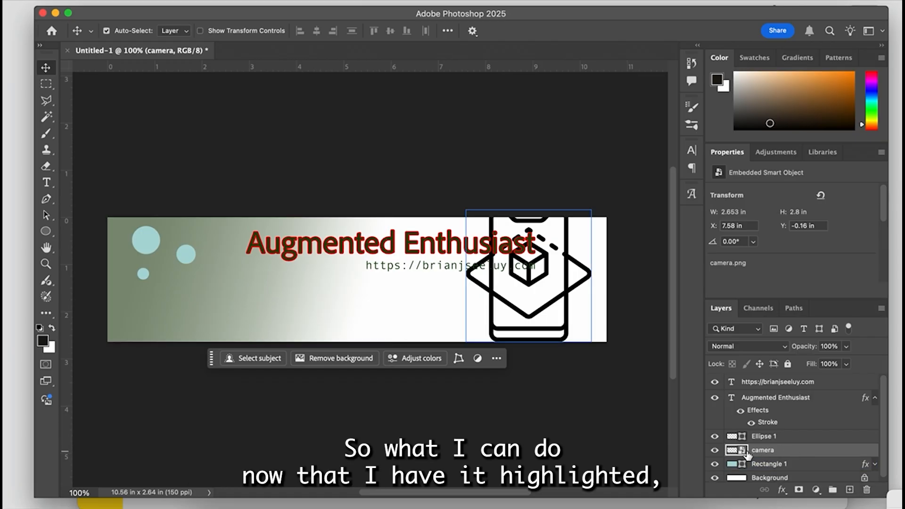
{"action": "left_click", "coordinate": [844, 349]}
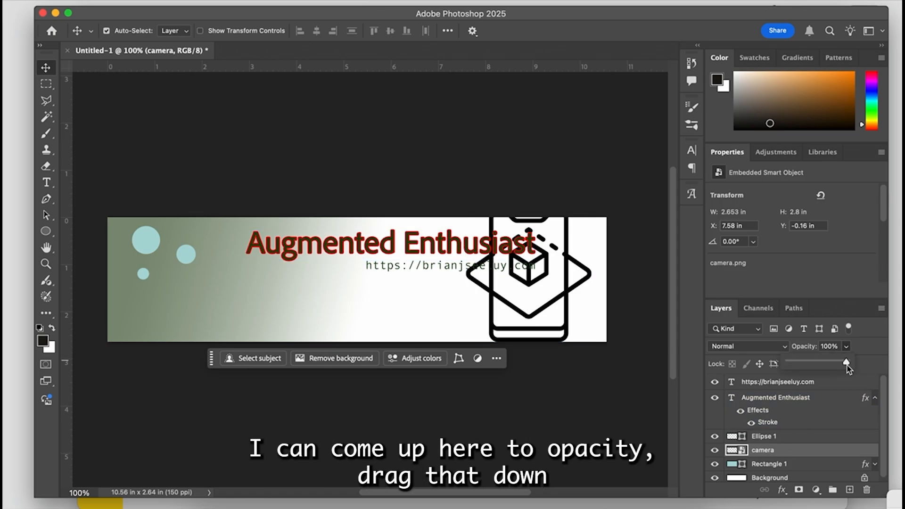
{"action": "left_click_drag", "start_coordinate": [847, 362], "coordinate": [802, 367]}
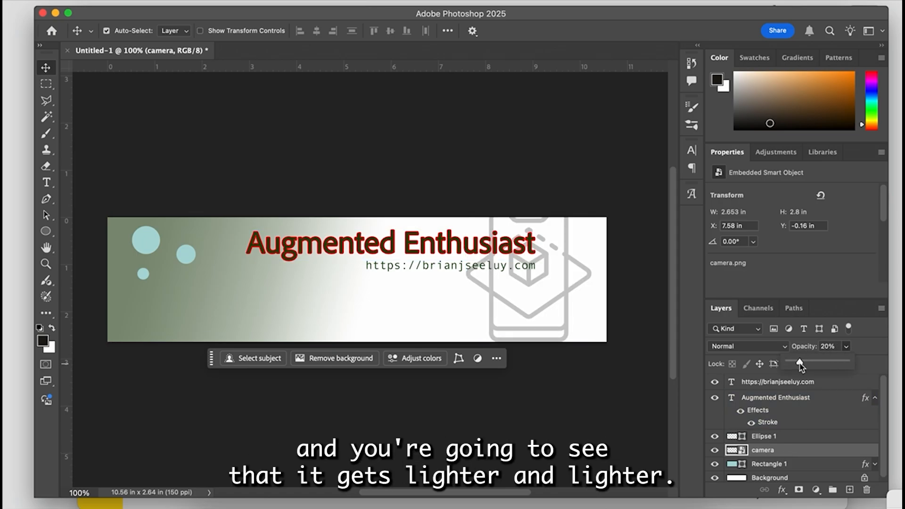
{"action": "left_click", "coordinate": [530, 301]}
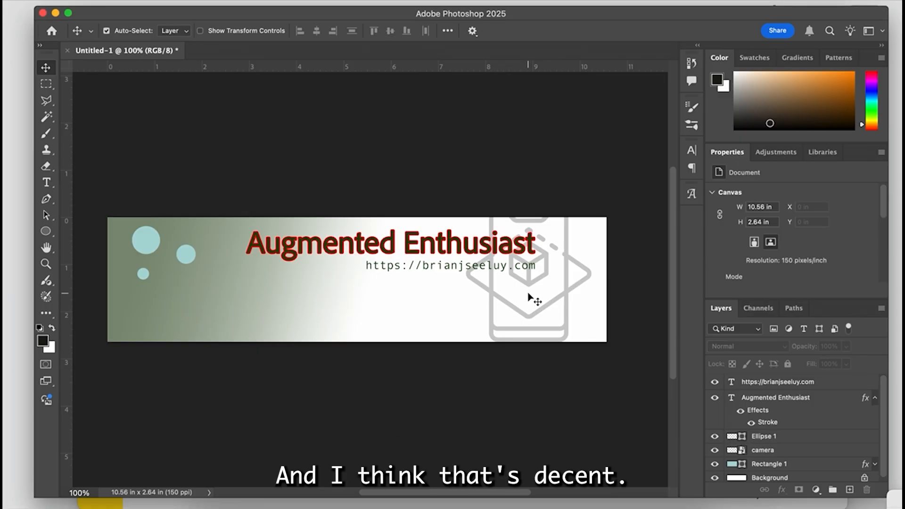
- Shift the faded phone icon slightly to the right, to about X 7.7 in
{"action": "left_click", "coordinate": [529, 283]}
{"action": "mouse_move", "coordinate": [530, 285]}
{"action": "left_mouse_down"}
{"action": "mouse_move", "coordinate": [539, 279]}
{"action": "mouse_move", "coordinate": [533, 281]}
{"action": "left_mouse_up"}
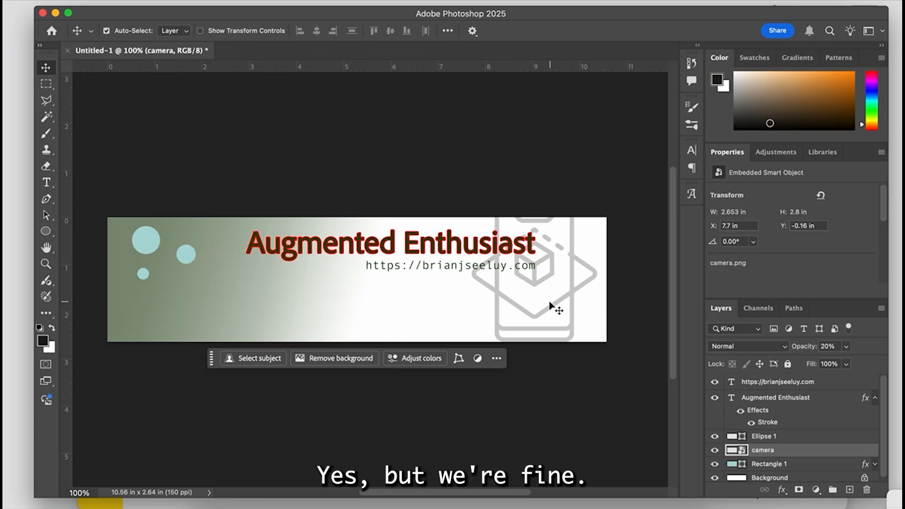
{"action": "left_click", "coordinate": [523, 296]}
{"action": "left_click", "coordinate": [519, 307]}
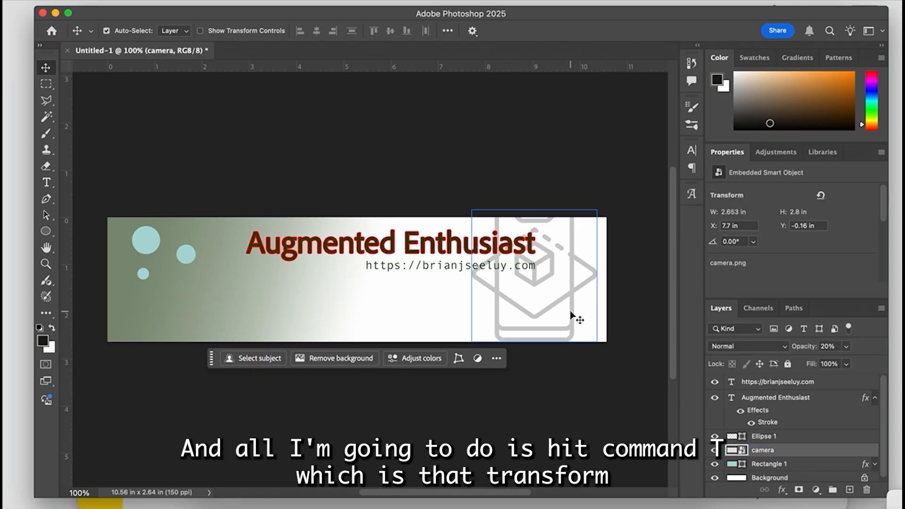
- Rotate the phone icon about 32.6 degrees, reposition it slightly lower and enlarge it a little with Free Transform
{"action": "key", "text": "super+t"}
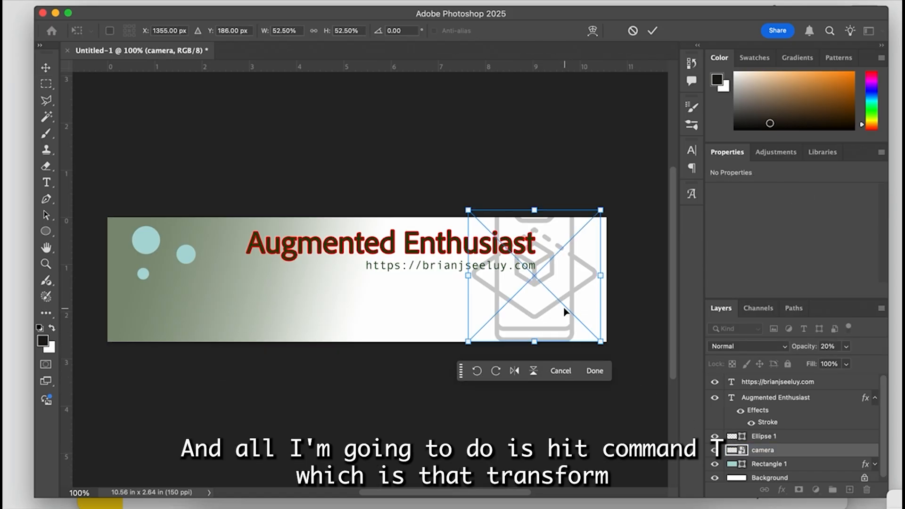
{"action": "left_click_drag", "start_coordinate": [606, 197], "coordinate": [632, 253]}
{"action": "left_click_drag", "start_coordinate": [550, 283], "coordinate": [557, 309]}
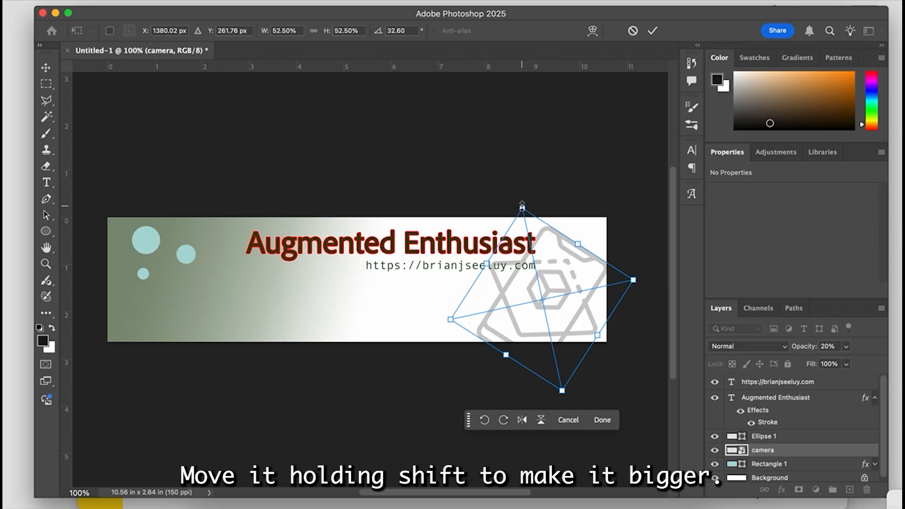
{"action": "left_click_drag", "start_coordinate": [522, 206], "coordinate": [520, 200]}
{"action": "key", "text": "Return"}
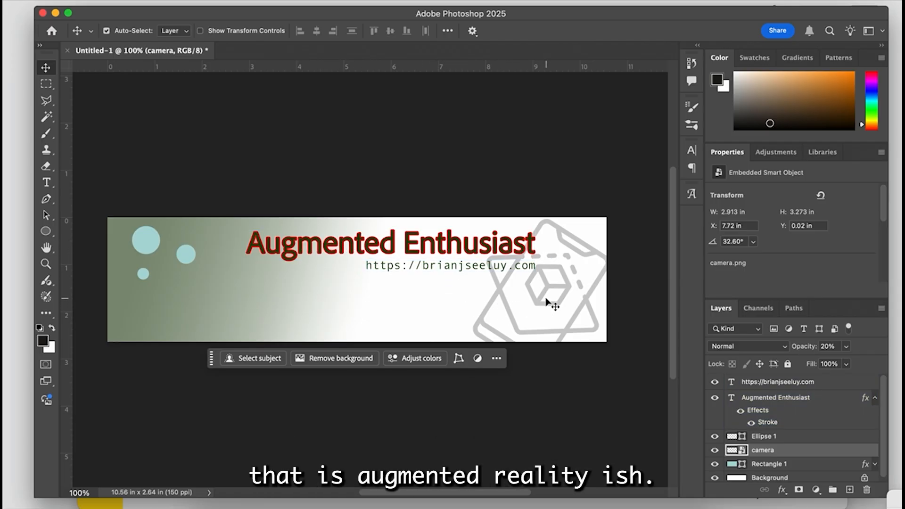
{"action": "left_click", "coordinate": [441, 198]}
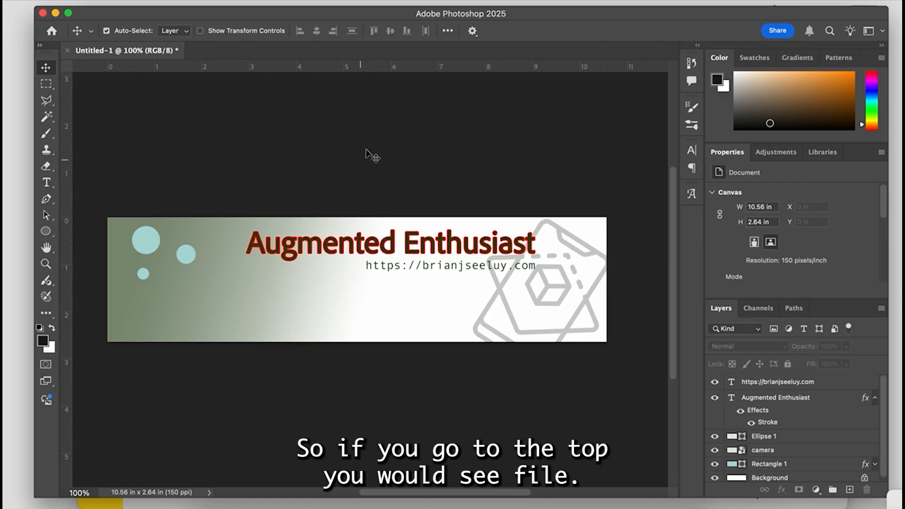
- Set up an Export As of the banner in JPG format at quality 7
{"action": "left_click", "coordinate": [90, 2]}
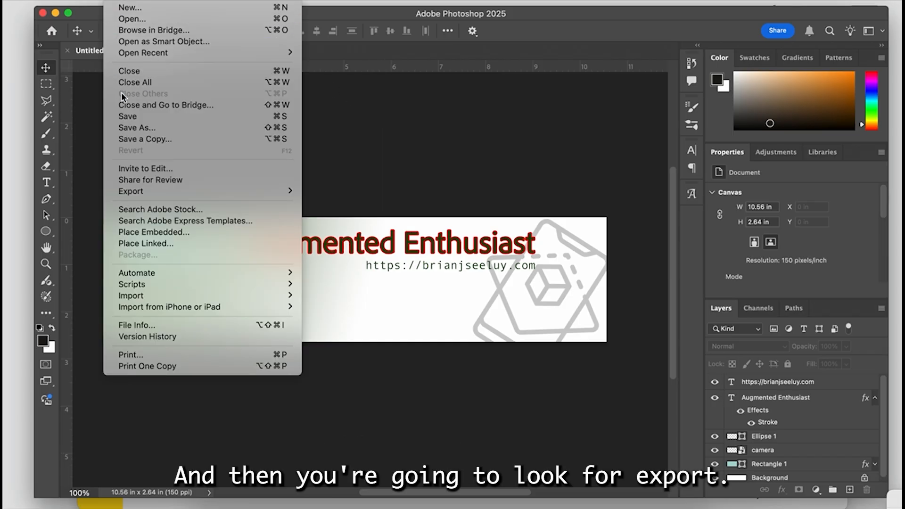
{"action": "mouse_move", "coordinate": [157, 197]}
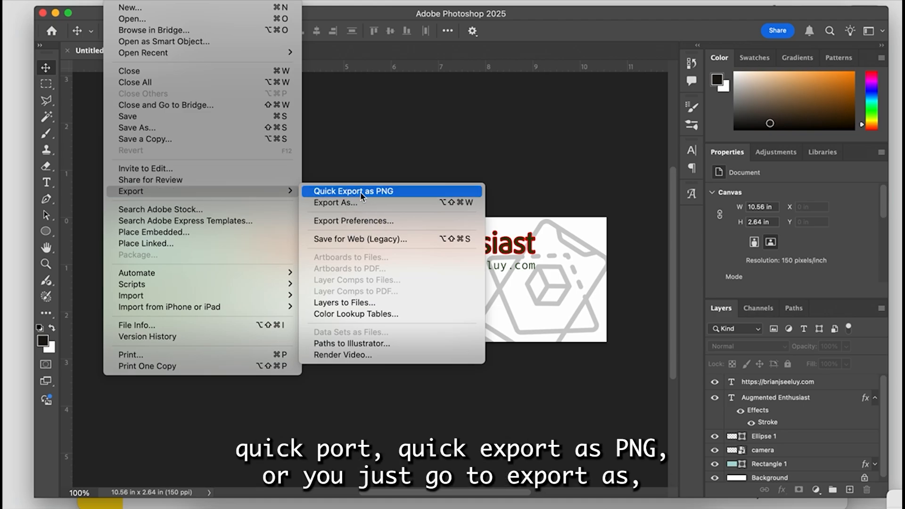
{"action": "left_click", "coordinate": [340, 205]}
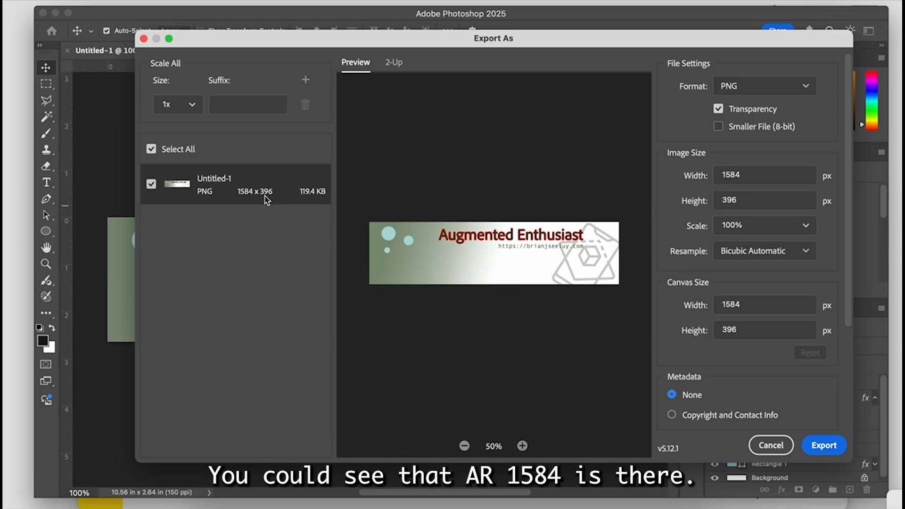
{"action": "left_click", "coordinate": [754, 91]}
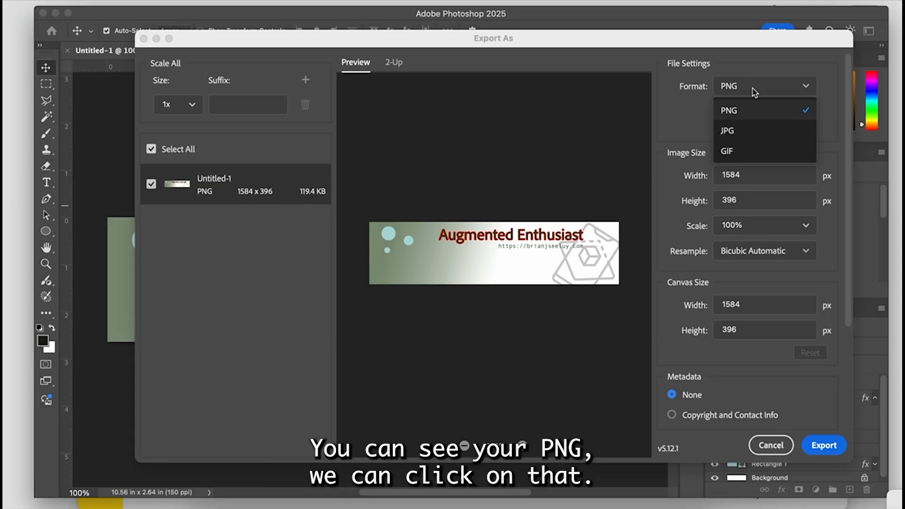
{"action": "left_click", "coordinate": [746, 131]}
{"action": "left_click_drag", "start_coordinate": [797, 112], "coordinate": [749, 227]}
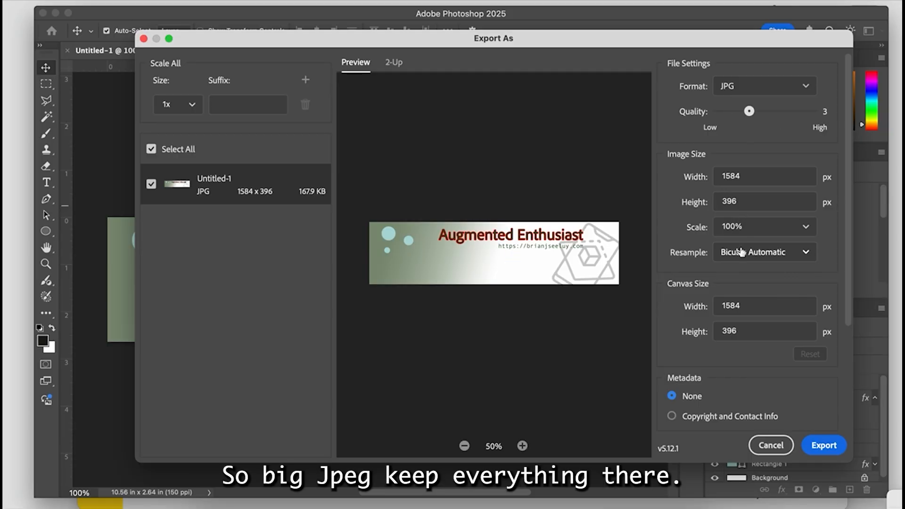
- Export the banner to the Desktop, naming the file with the owner's surname followed by _LinkedInBanner
{"action": "left_click", "coordinate": [824, 445]}
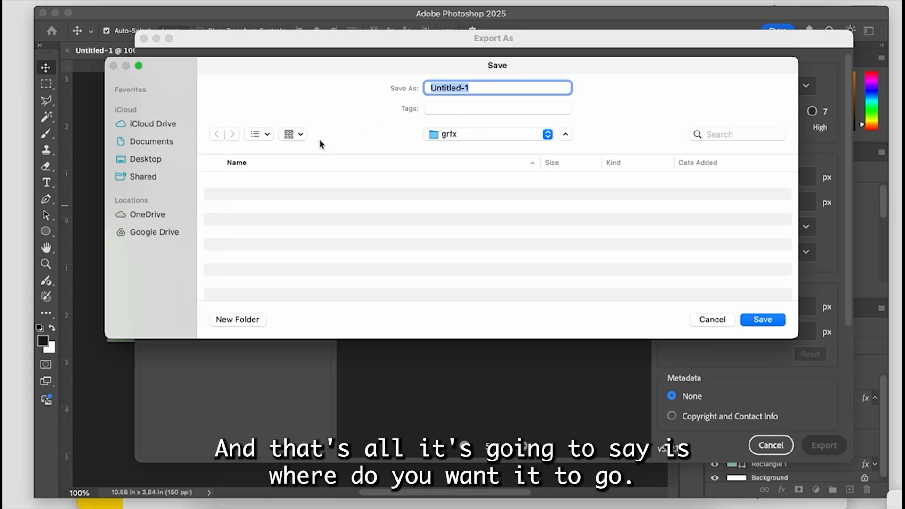
{"action": "left_click", "coordinate": [162, 158]}
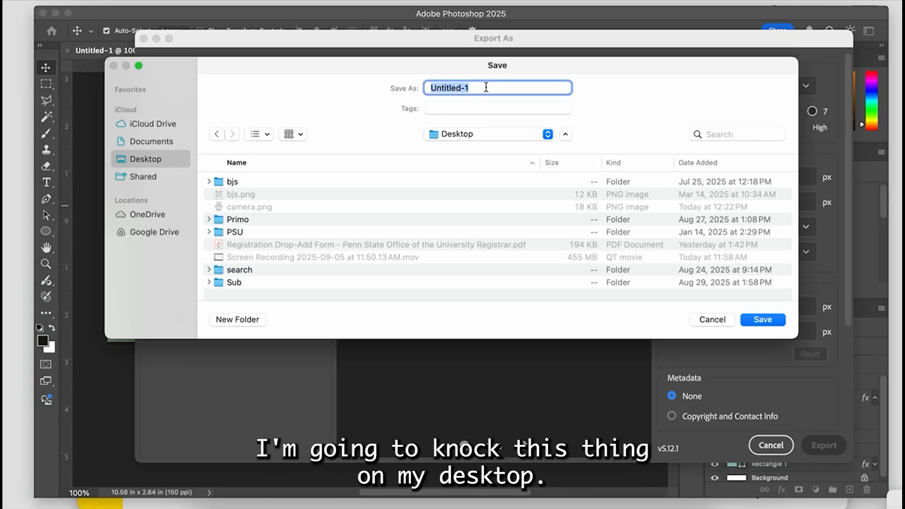
{"action": "type", "text": "See"}
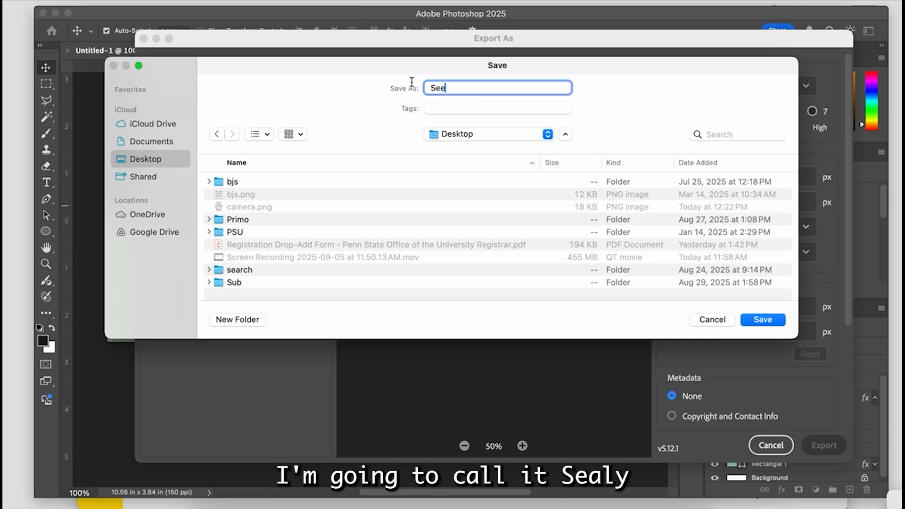
{"action": "type", "text": "ly_LinkedInBanner"}
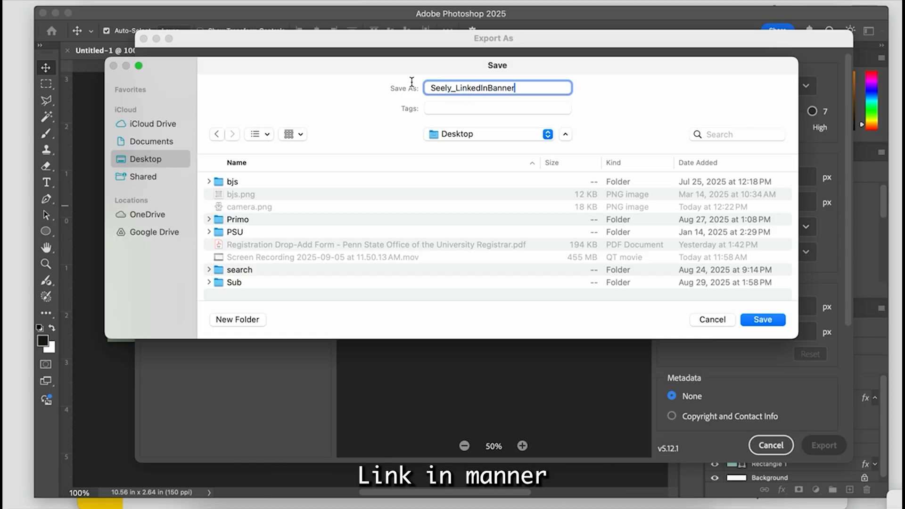
{"action": "left_click", "coordinate": [762, 319]}
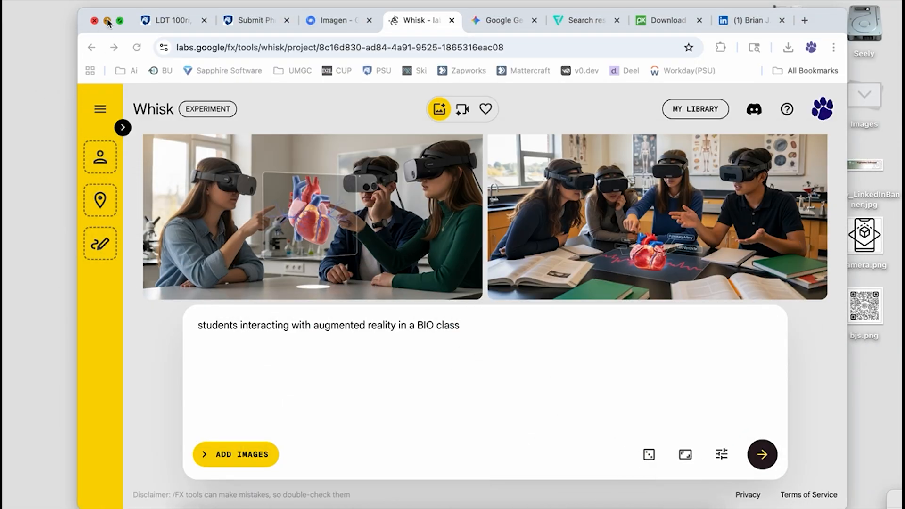
- Minimize Photoshop and open the exported banner JPG from the Desktop to check it
{"action": "left_click", "coordinate": [108, 20]}
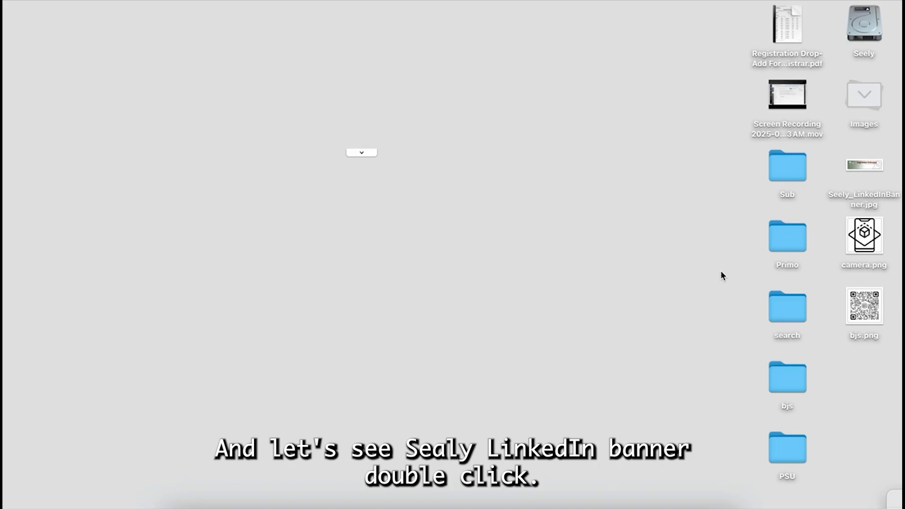
{"action": "double_click", "coordinate": [855, 168]}
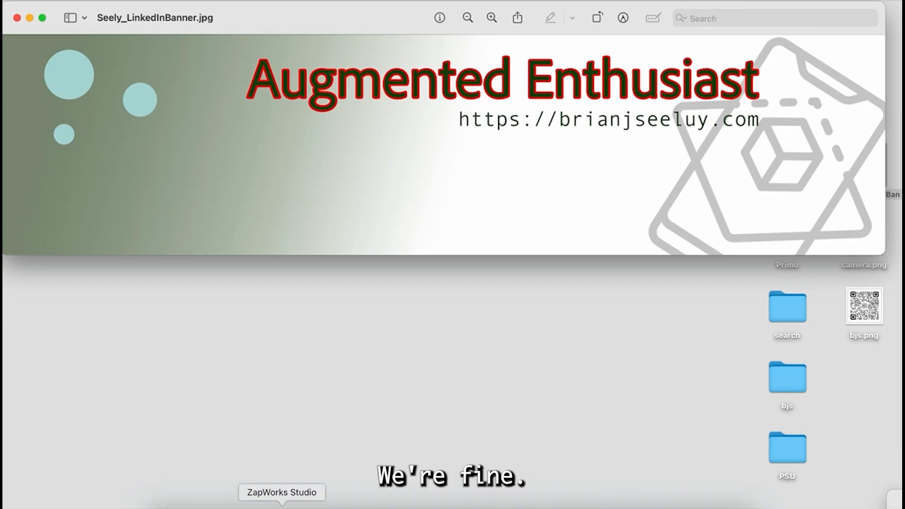
- Switch to the LinkedIn profile in the browser, show the cover image editing options, and return to the banner preview
{"action": "left_click", "coordinate": [222, 504]}
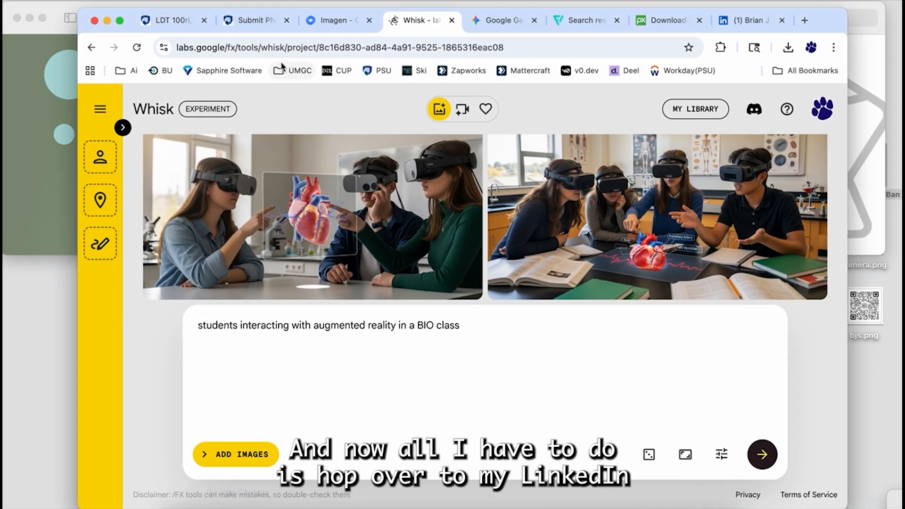
{"action": "left_click", "coordinate": [749, 19]}
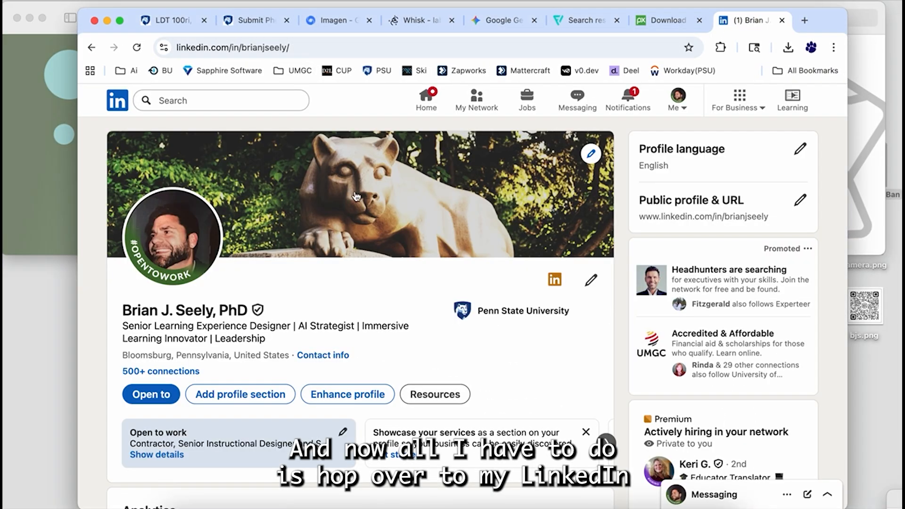
{"action": "left_click", "coordinate": [590, 157]}
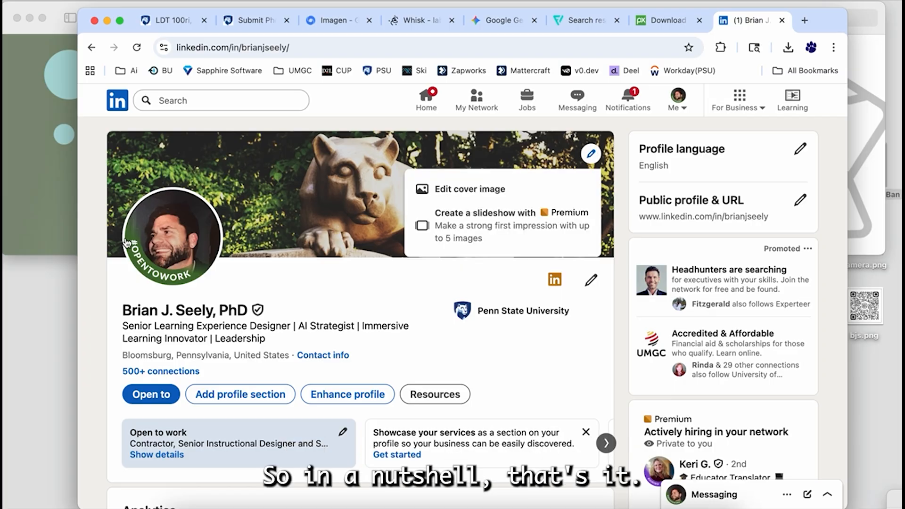
{"action": "left_click", "coordinate": [26, 245]}
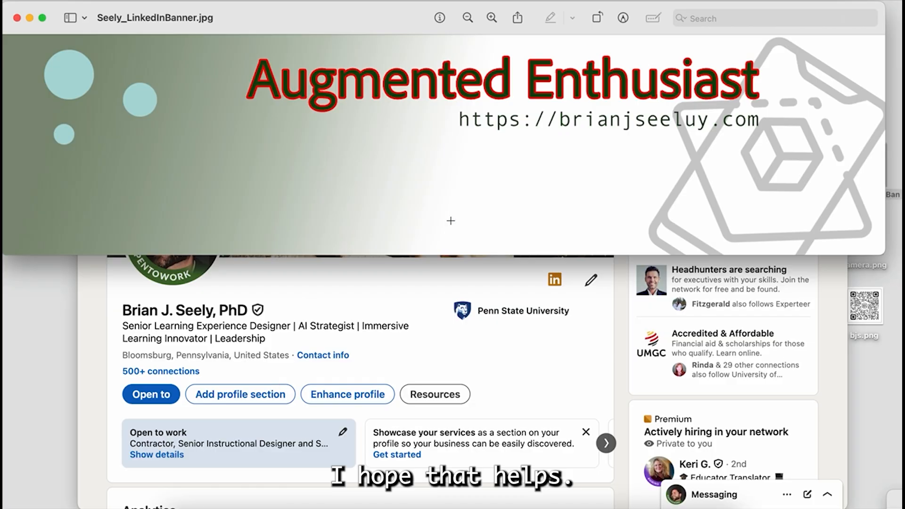